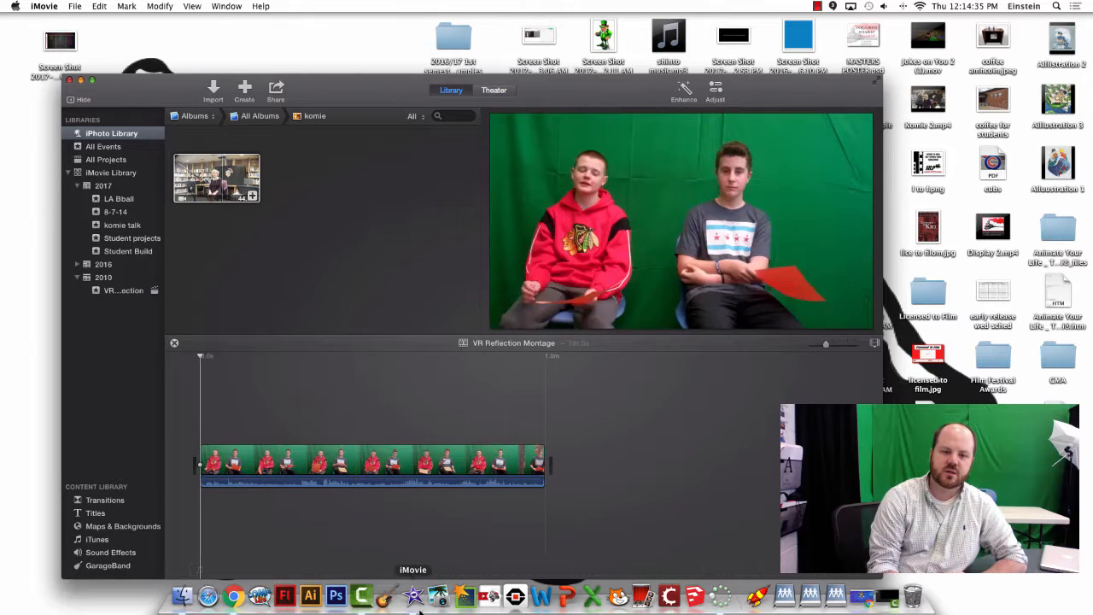
- Play the VR Reflection Montage green-screen interview clip in the viewer
{"action": "key", "text": "space"}
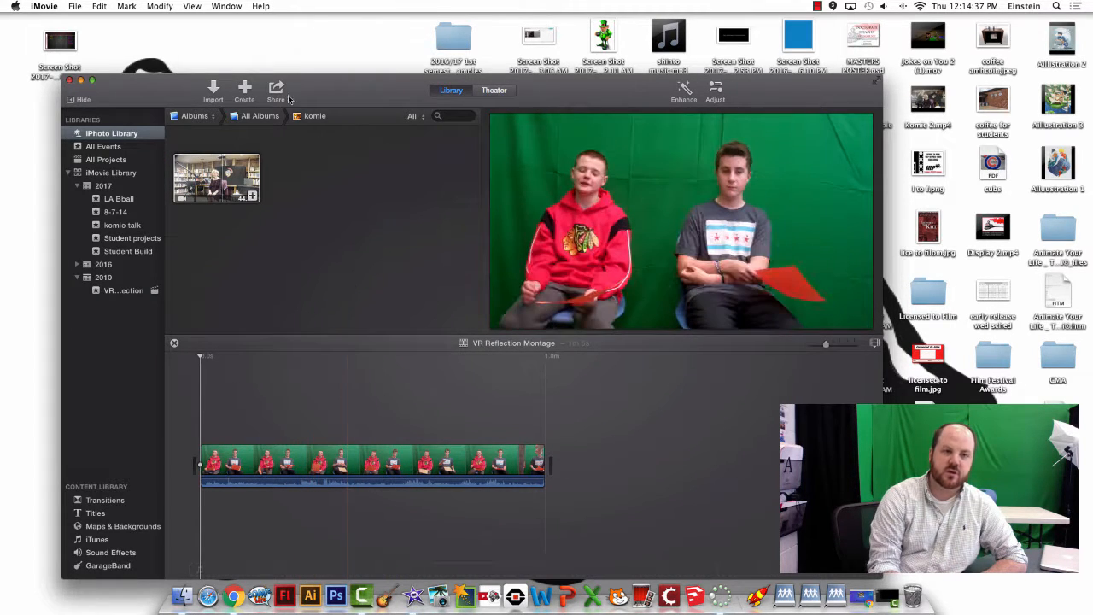
- Show the 2017 event's 755 clips and bring up the File menu for a new event
{"action": "left_click", "coordinate": [74, 6]}
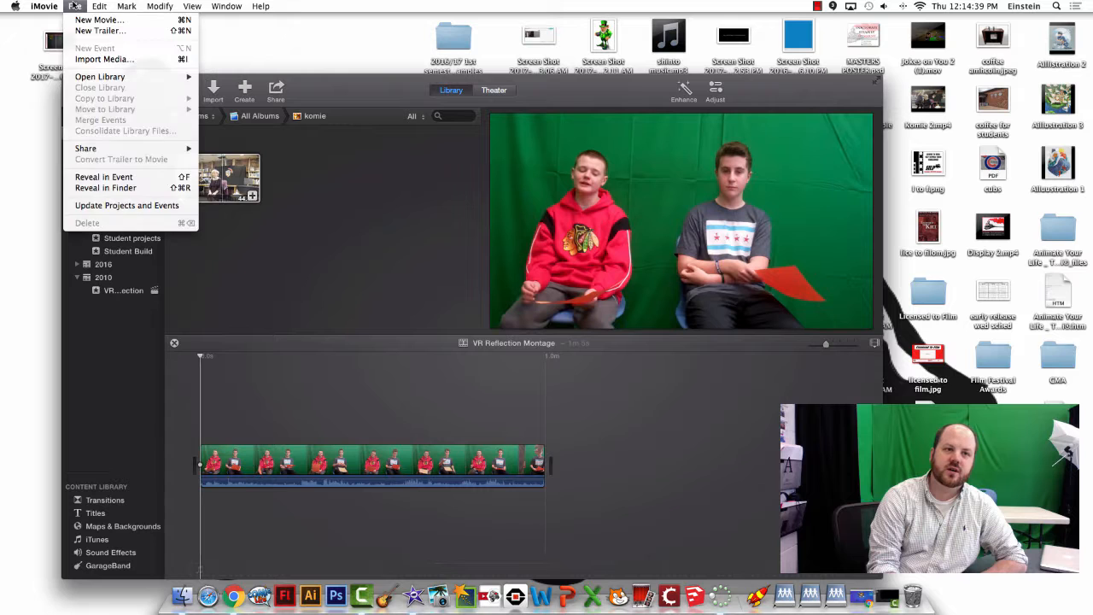
{"action": "left_click", "coordinate": [278, 241]}
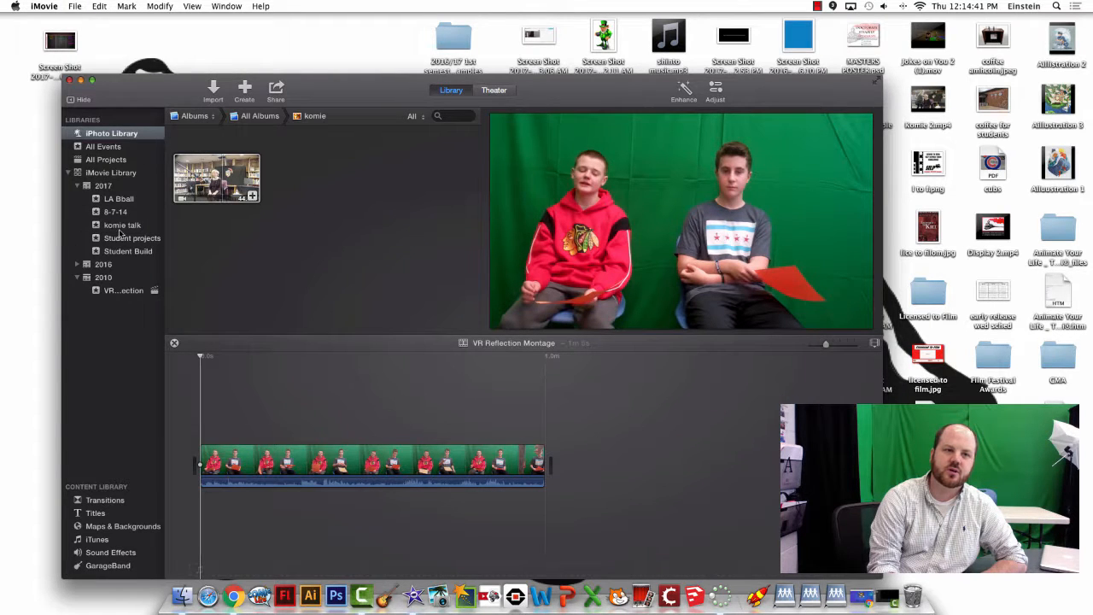
{"action": "left_click", "coordinate": [120, 185]}
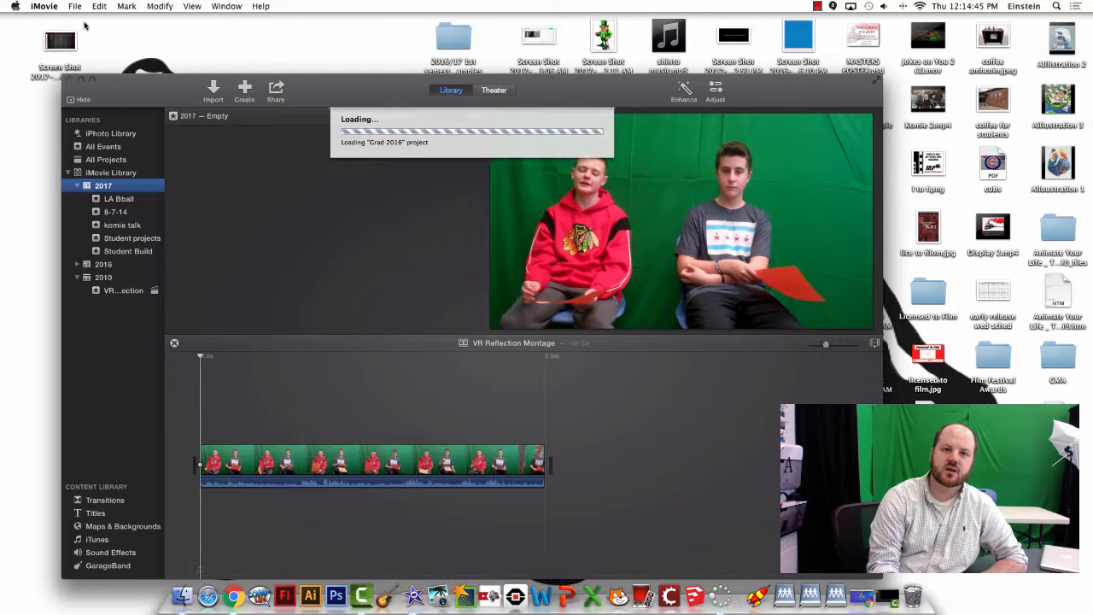
{"action": "left_click", "coordinate": [75, 6]}
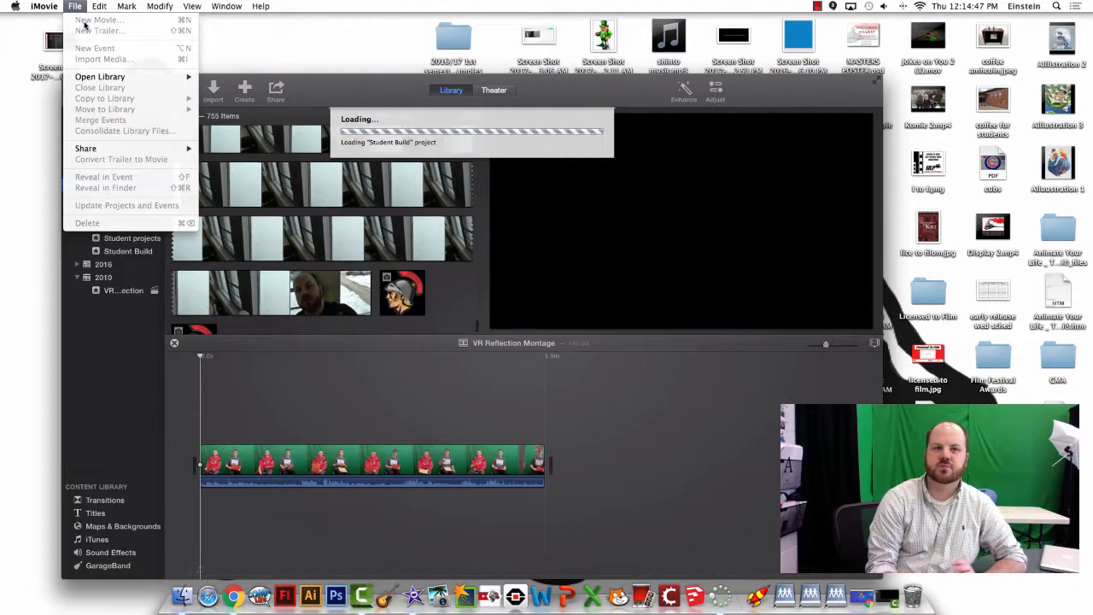
{"action": "left_click", "coordinate": [457, 306]}
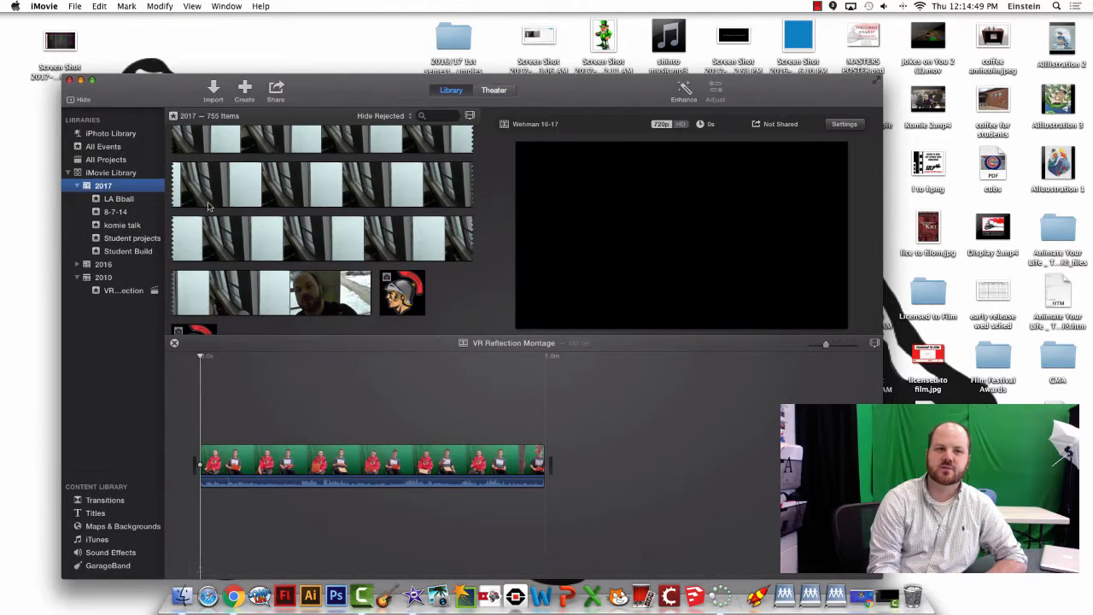
{"action": "left_click", "coordinate": [75, 6]}
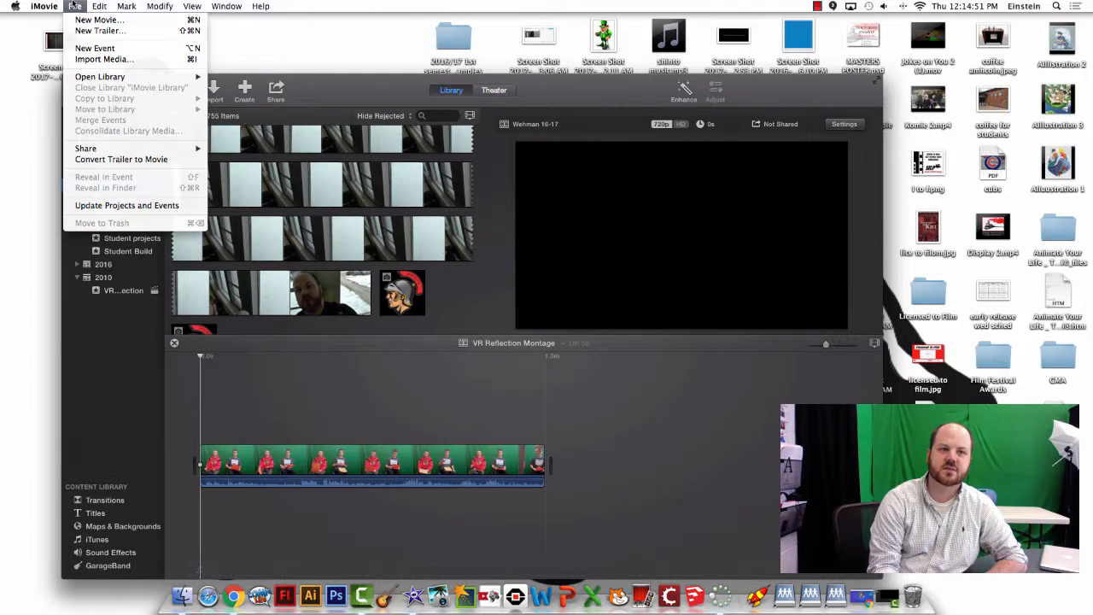
- Add a new event named 'Practice' under 2017 and select it
{"action": "left_click", "coordinate": [95, 49]}
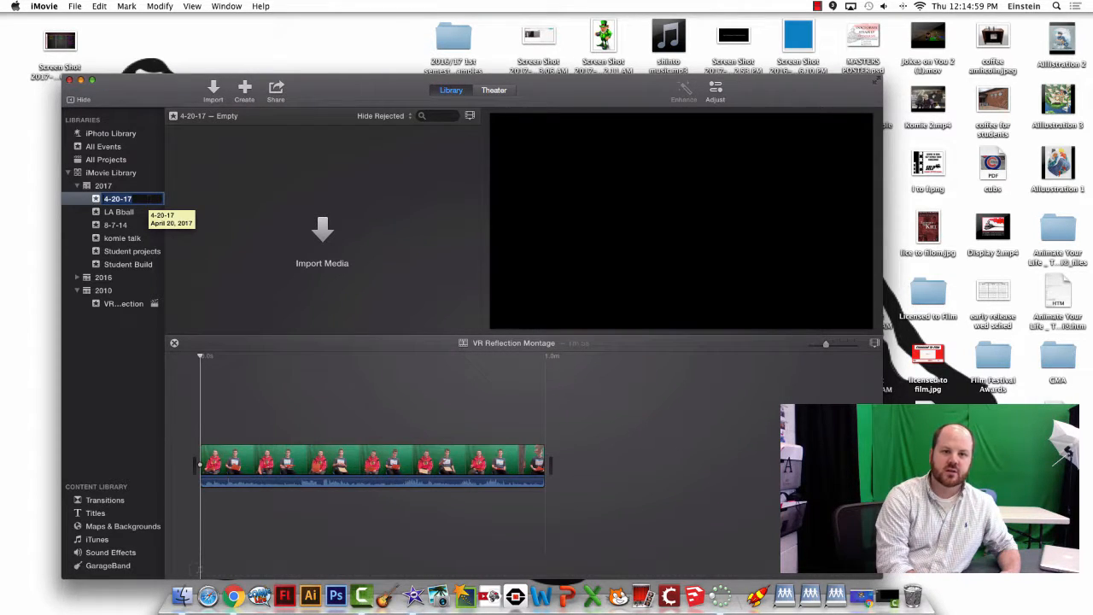
{"action": "type", "text": "Practice"}
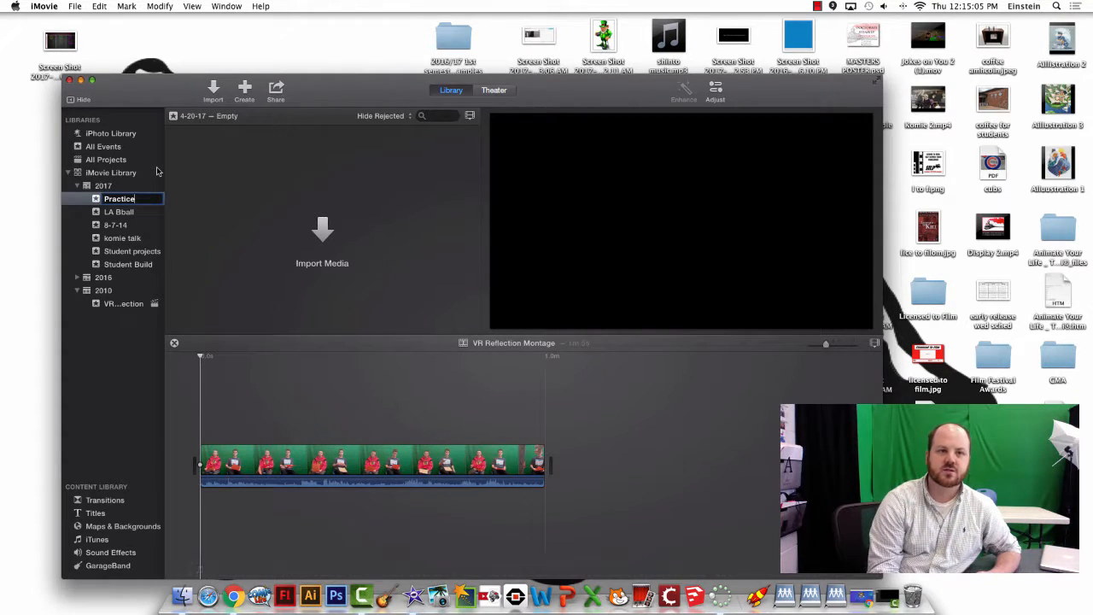
{"action": "left_click", "coordinate": [157, 172]}
{"action": "left_click", "coordinate": [137, 199]}
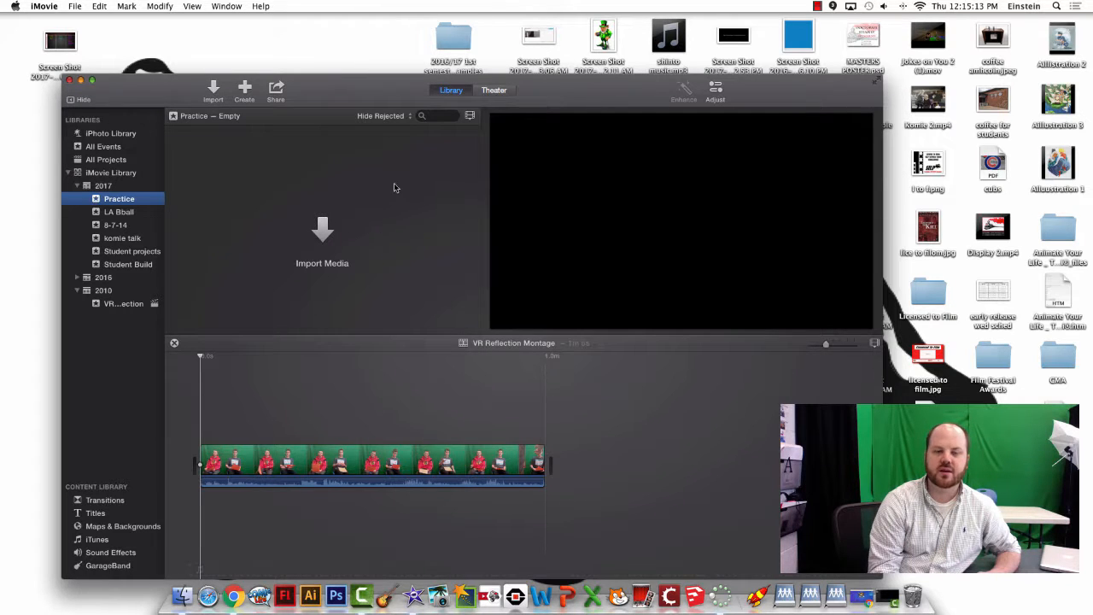
{"action": "left_click", "coordinate": [133, 212]}
{"action": "left_click", "coordinate": [134, 238]}
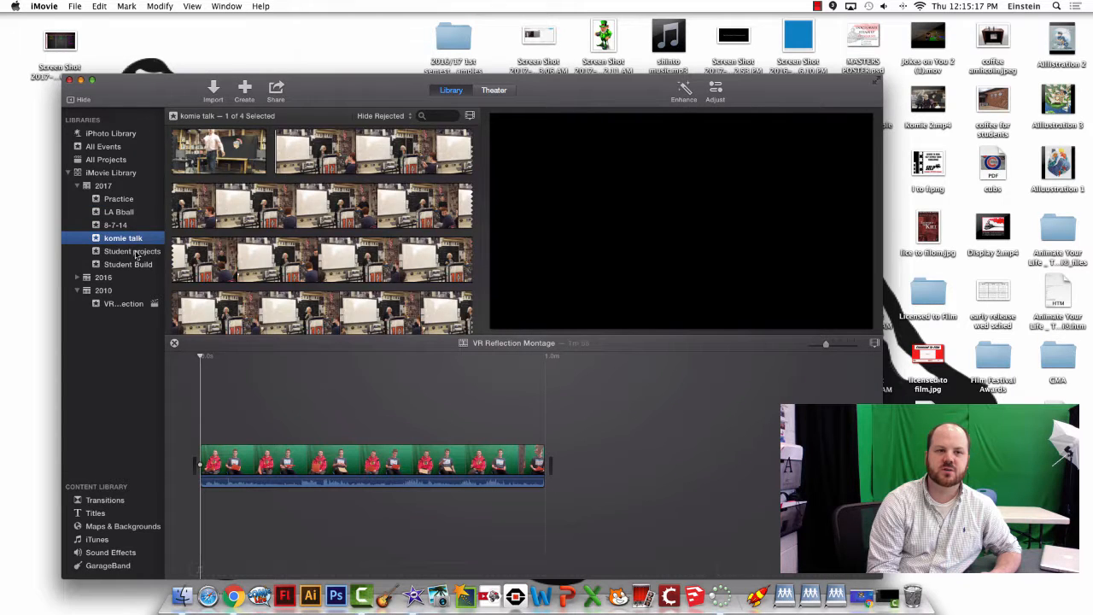
{"action": "left_click", "coordinate": [135, 252]}
{"action": "left_click", "coordinate": [140, 265]}
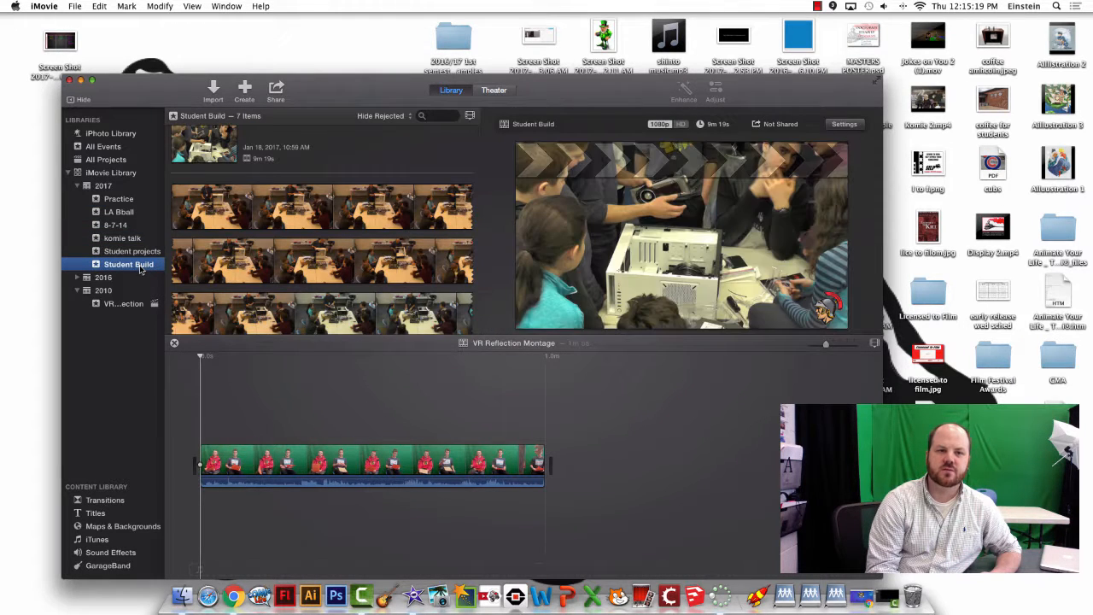
{"action": "left_click", "coordinate": [134, 211]}
{"action": "left_click", "coordinate": [132, 201]}
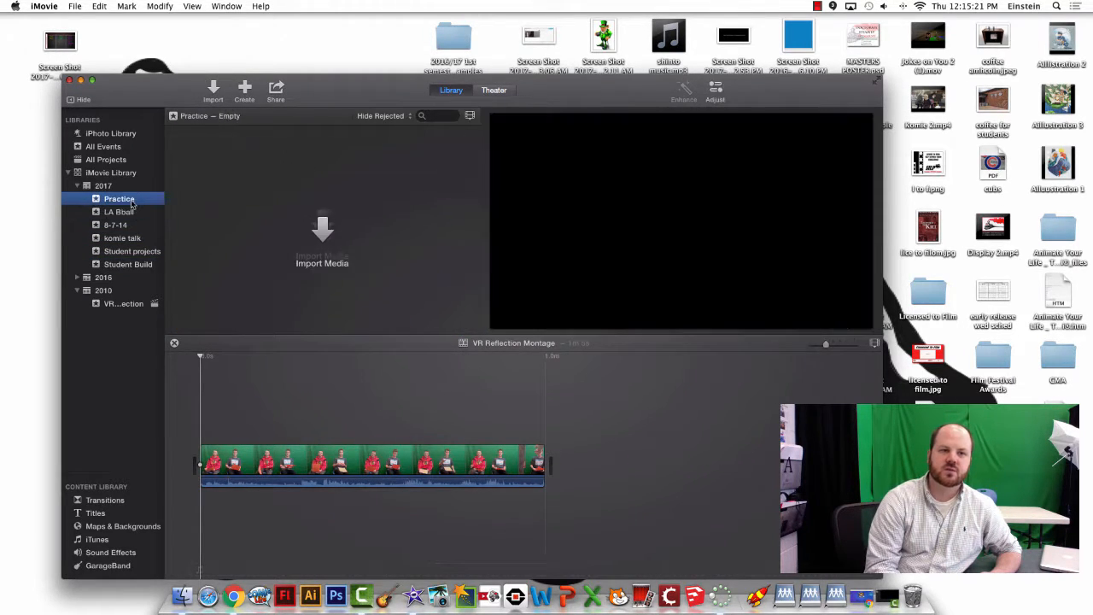
{"action": "left_click", "coordinate": [122, 135]}
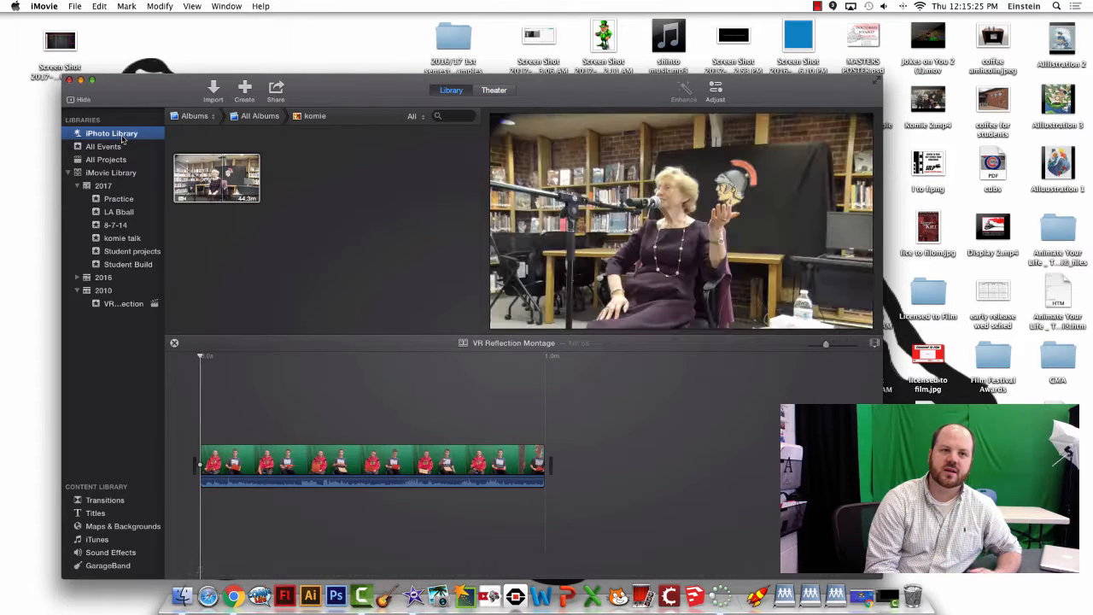
{"action": "left_click", "coordinate": [120, 149]}
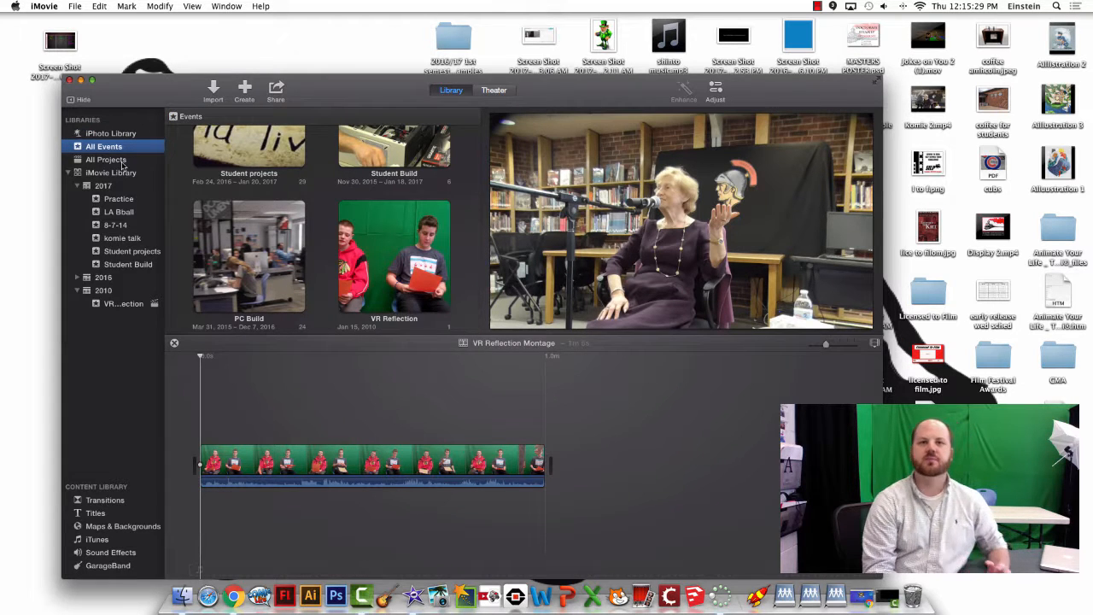
{"action": "left_click", "coordinate": [122, 160]}
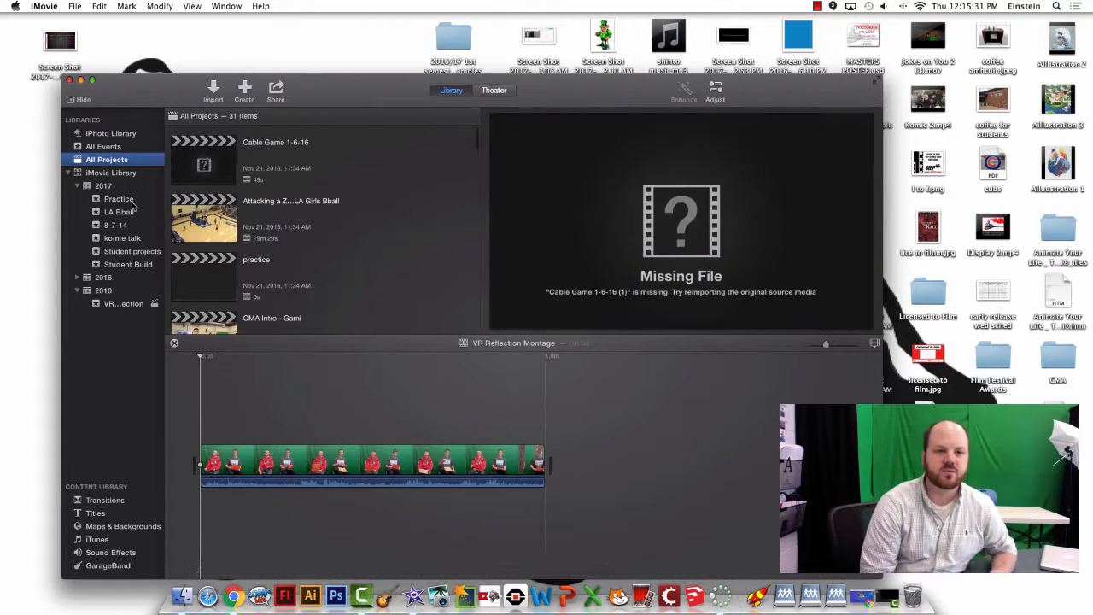
{"action": "left_click", "coordinate": [130, 202]}
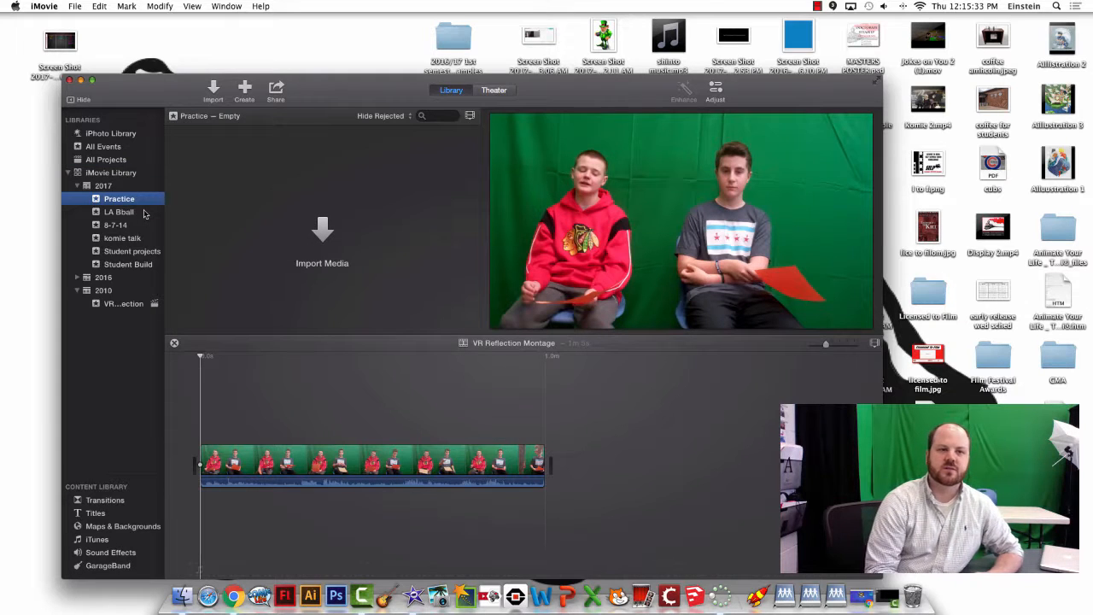
- Make a new No Theme movie named 'Practice' in the Practice event
{"action": "left_click", "coordinate": [244, 89]}
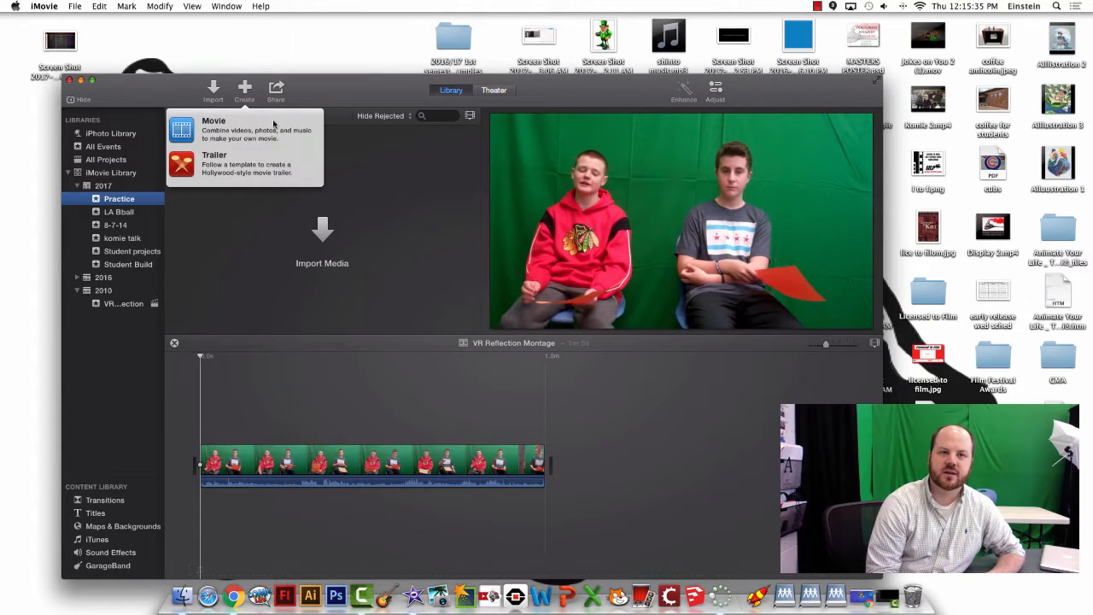
{"action": "left_click", "coordinate": [384, 193]}
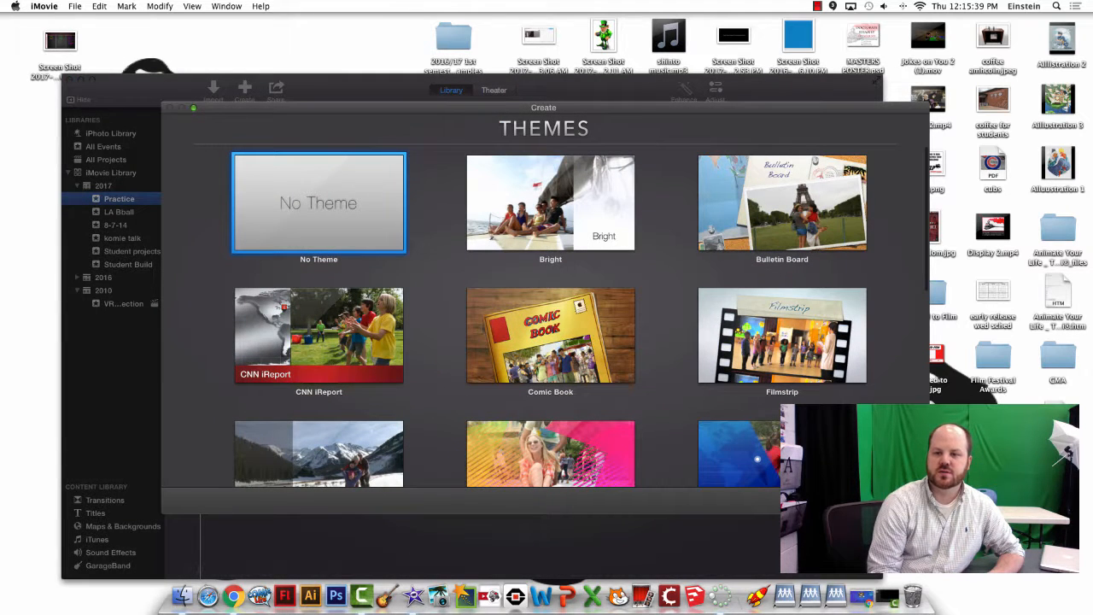
{"action": "left_click", "coordinate": [888, 500]}
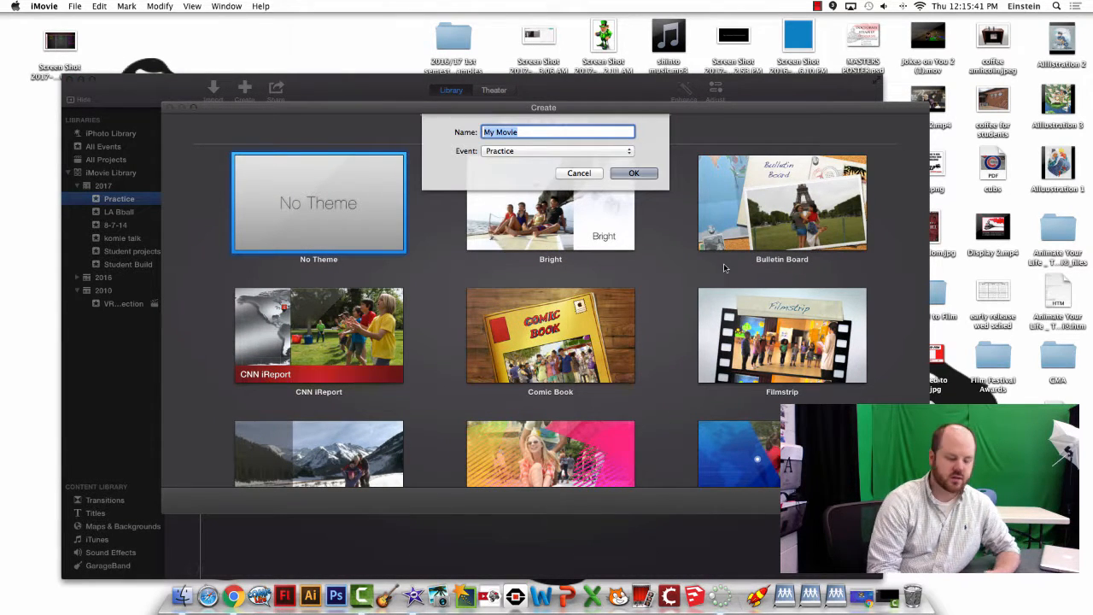
{"action": "type", "text": "Practice"}
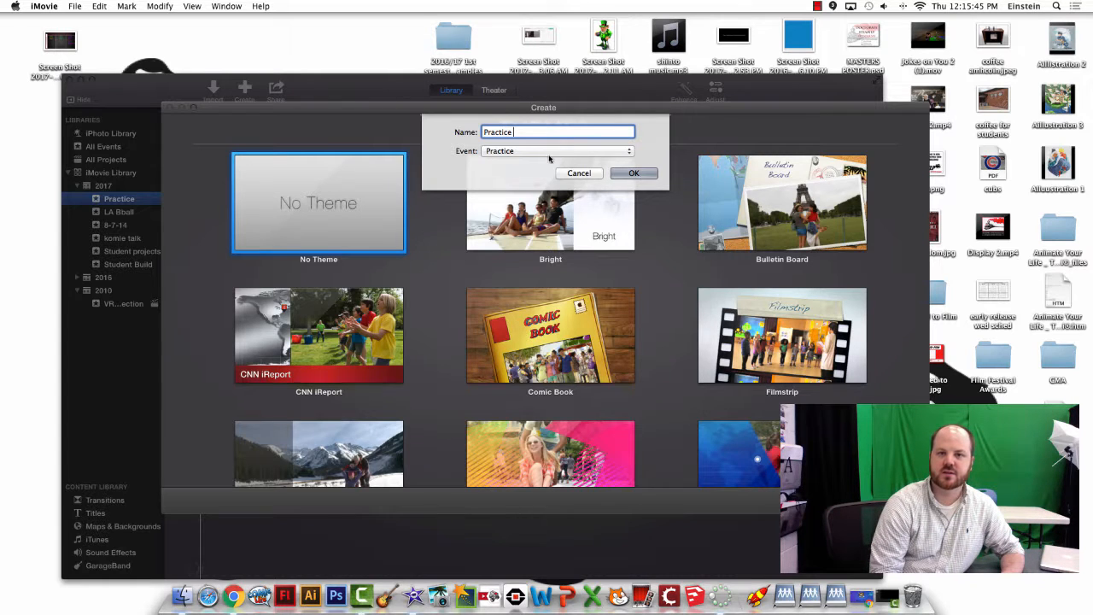
{"action": "left_click", "coordinate": [647, 175]}
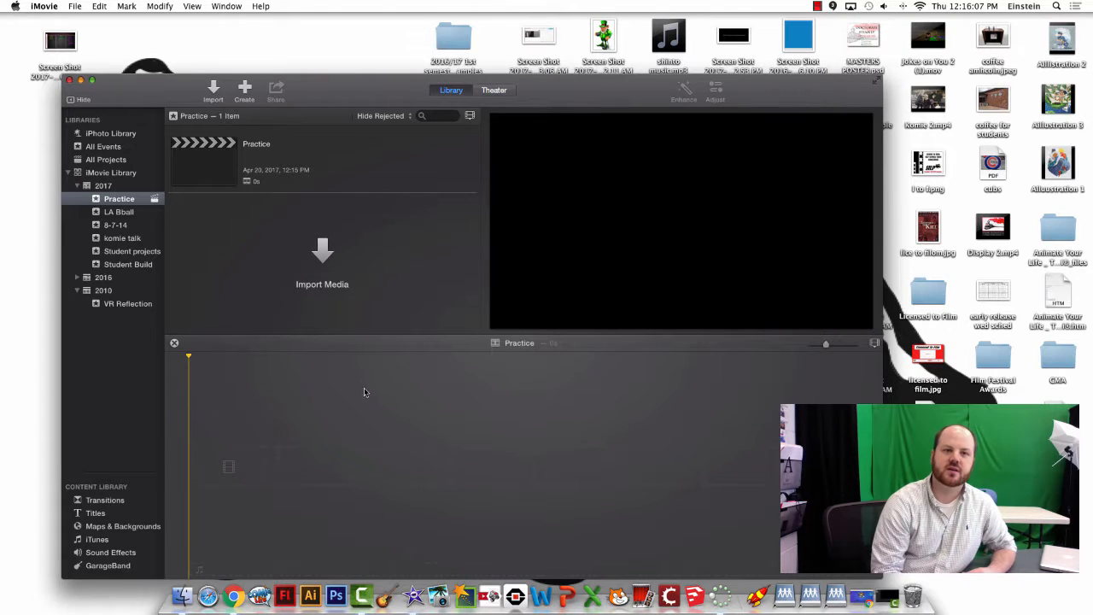
- Browse the iPhoto Library by Events, open Jun 3, 2010, and select its first clip
{"action": "left_click", "coordinate": [107, 134]}
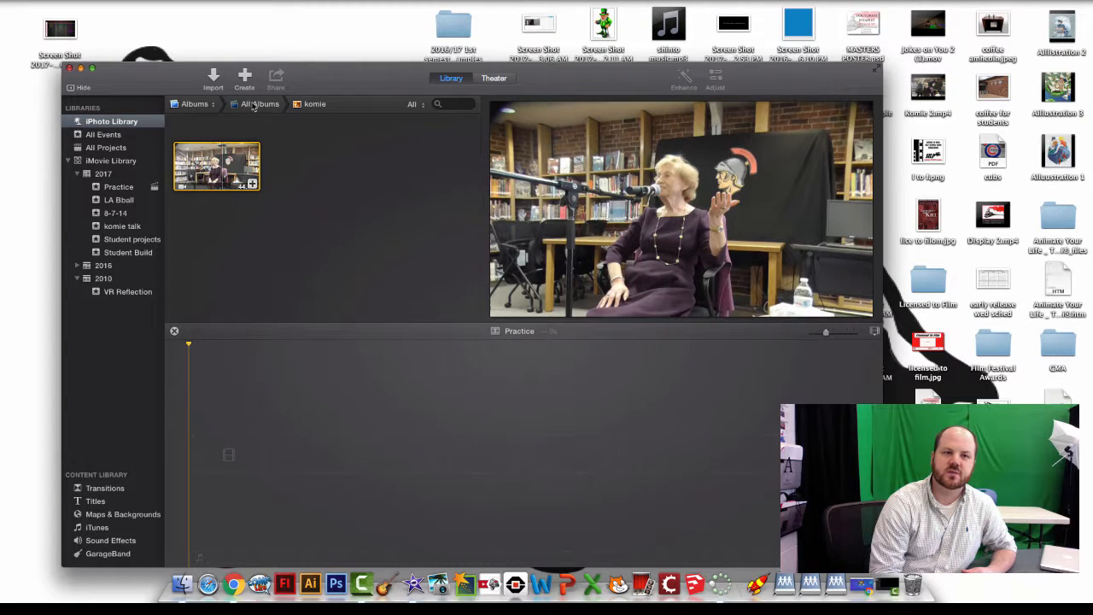
{"action": "left_click", "coordinate": [209, 104]}
{"action": "scroll", "coordinate": [209, 111], "scroll_direction": "up", "scroll_amount": 3}
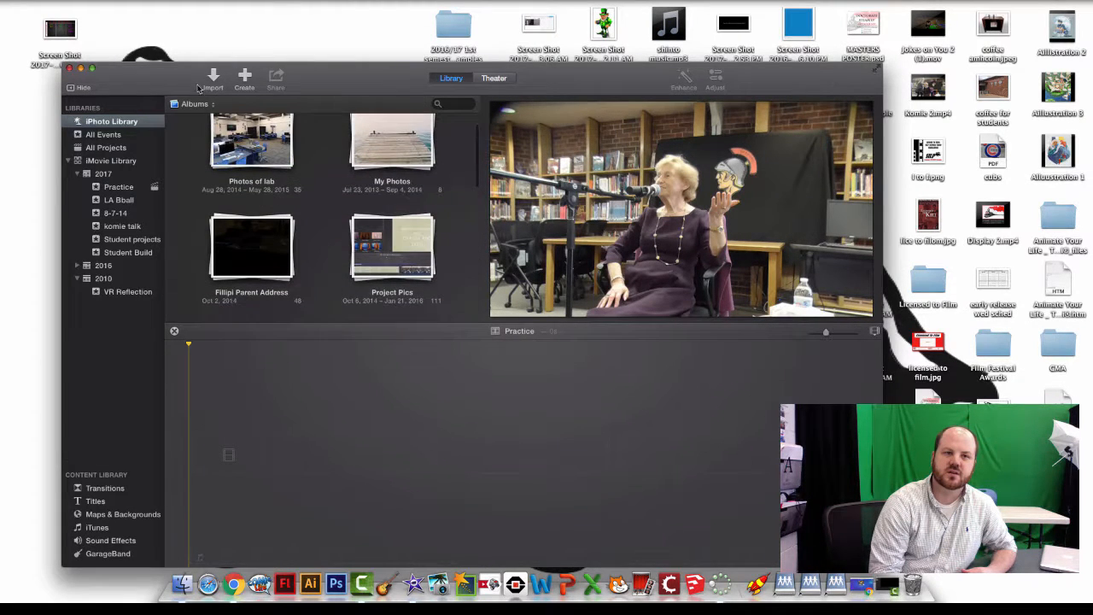
{"action": "left_click", "coordinate": [195, 104]}
{"action": "left_click", "coordinate": [195, 93]}
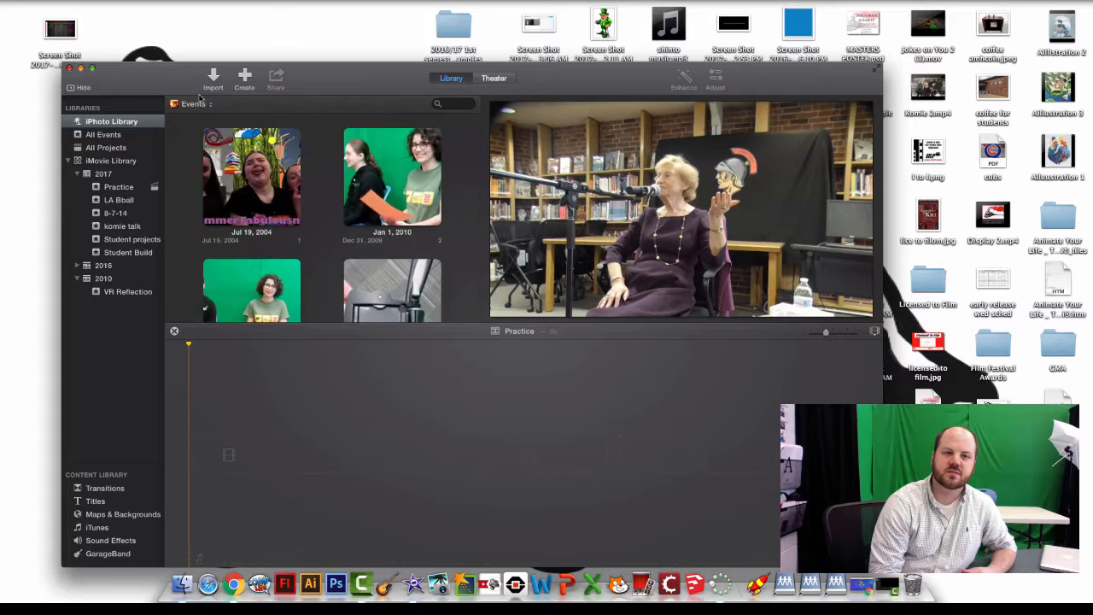
{"action": "scroll", "coordinate": [293, 221], "scroll_direction": "down", "scroll_amount": 10}
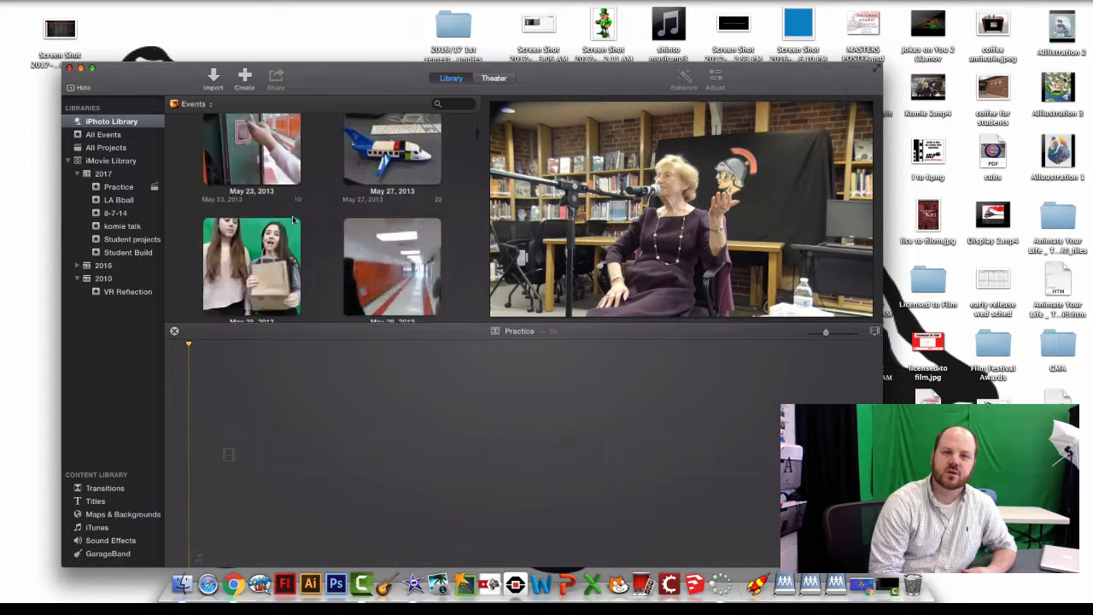
{"action": "scroll", "coordinate": [292, 220], "scroll_direction": "up", "scroll_amount": 10}
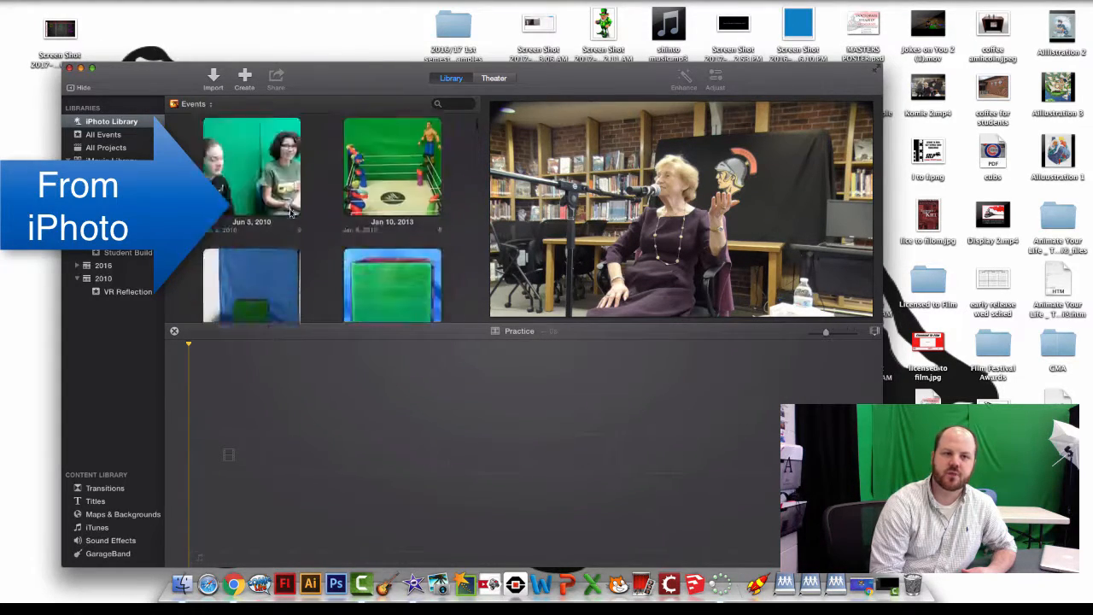
{"action": "scroll", "coordinate": [291, 215], "scroll_direction": "down", "scroll_amount": 5}
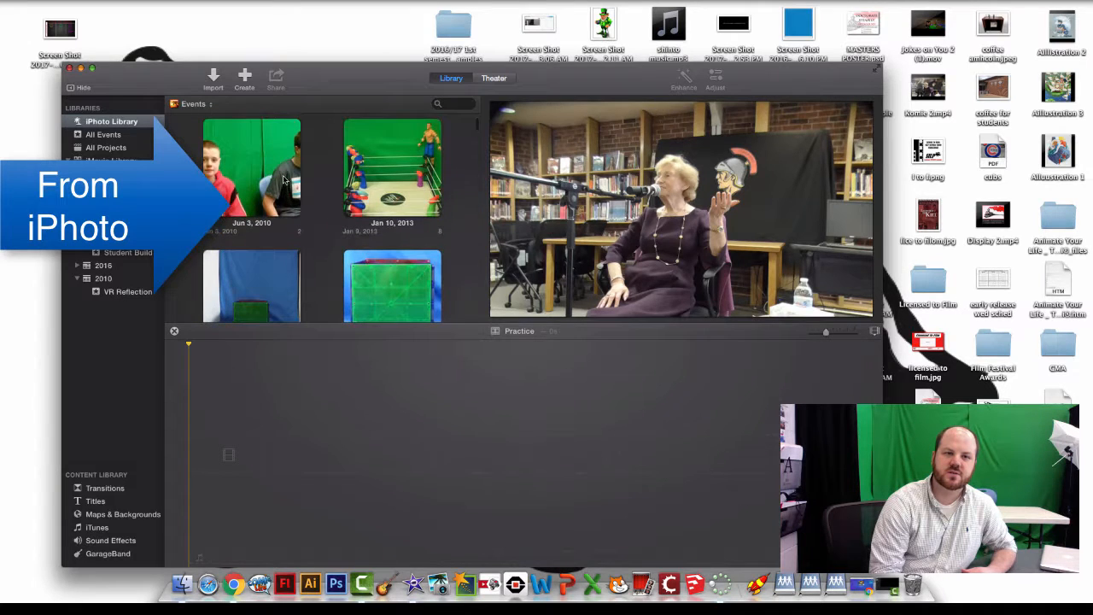
{"action": "left_click", "coordinate": [263, 167]}
{"action": "double_click", "coordinate": [261, 166]}
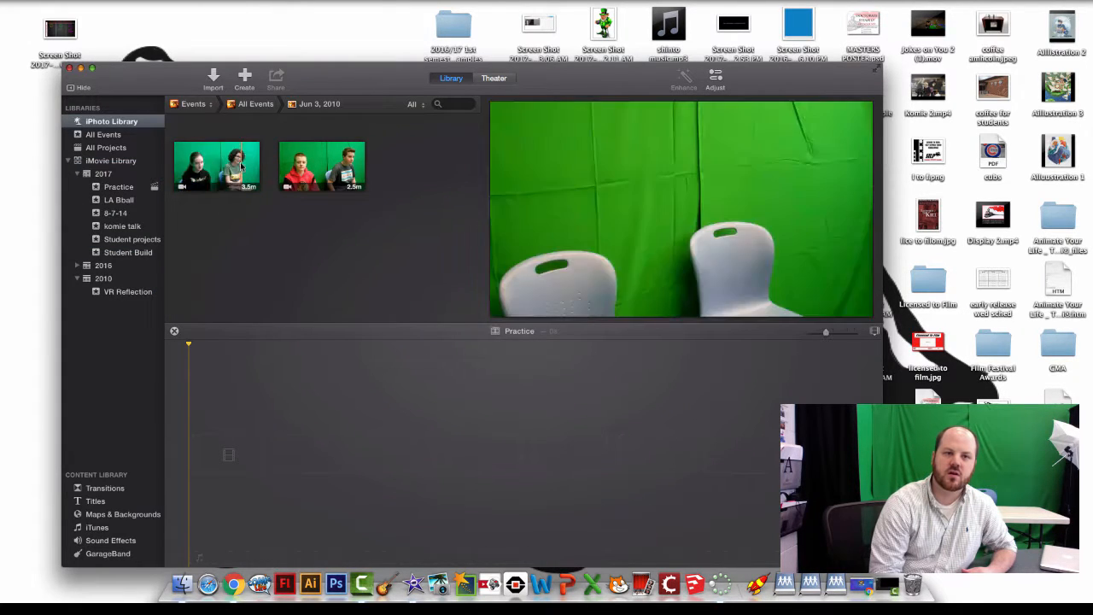
{"action": "left_click", "coordinate": [213, 165]}
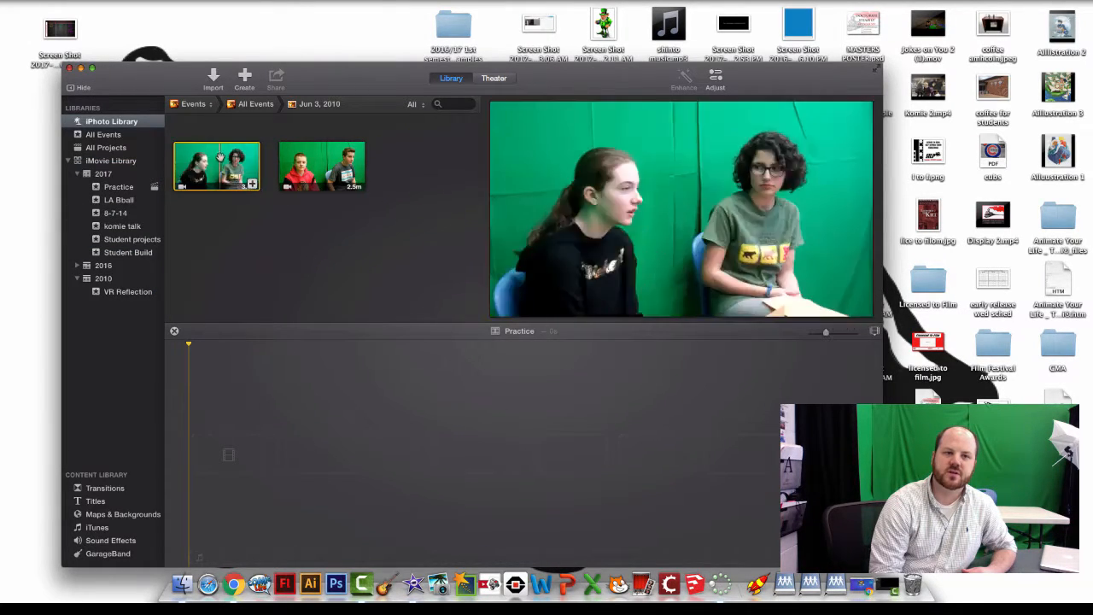
- Drag the first Jun 3, 2010 clip of the two girls into the Practice timeline
{"action": "left_click_drag", "start_coordinate": [214, 165], "coordinate": [348, 415]}
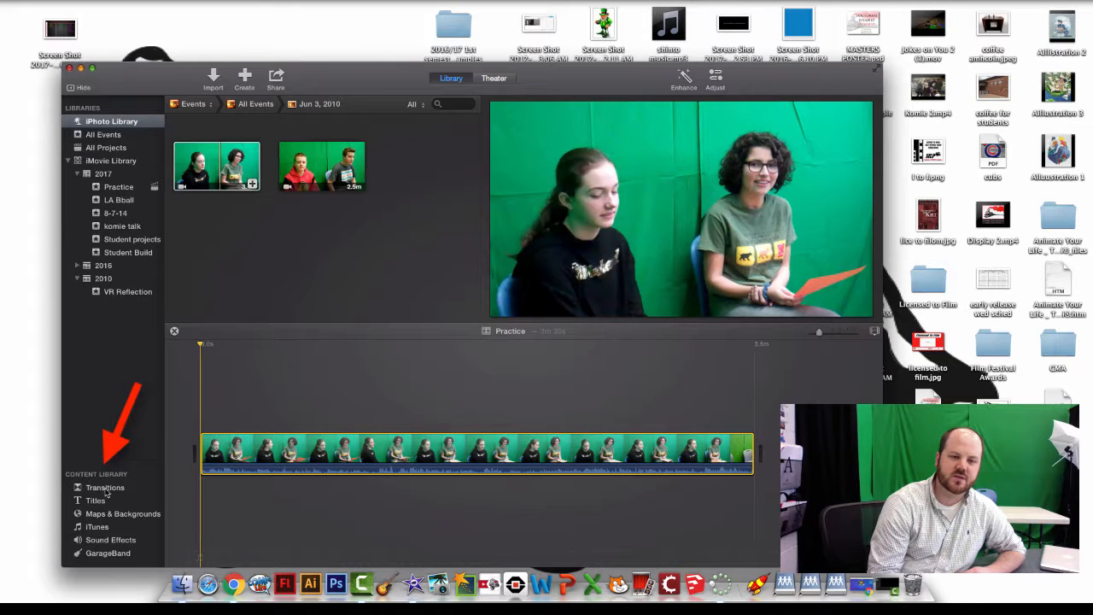
- Append the second interview clip to the timeline and place a Focus title over the first clip
{"action": "left_click", "coordinate": [280, 155]}
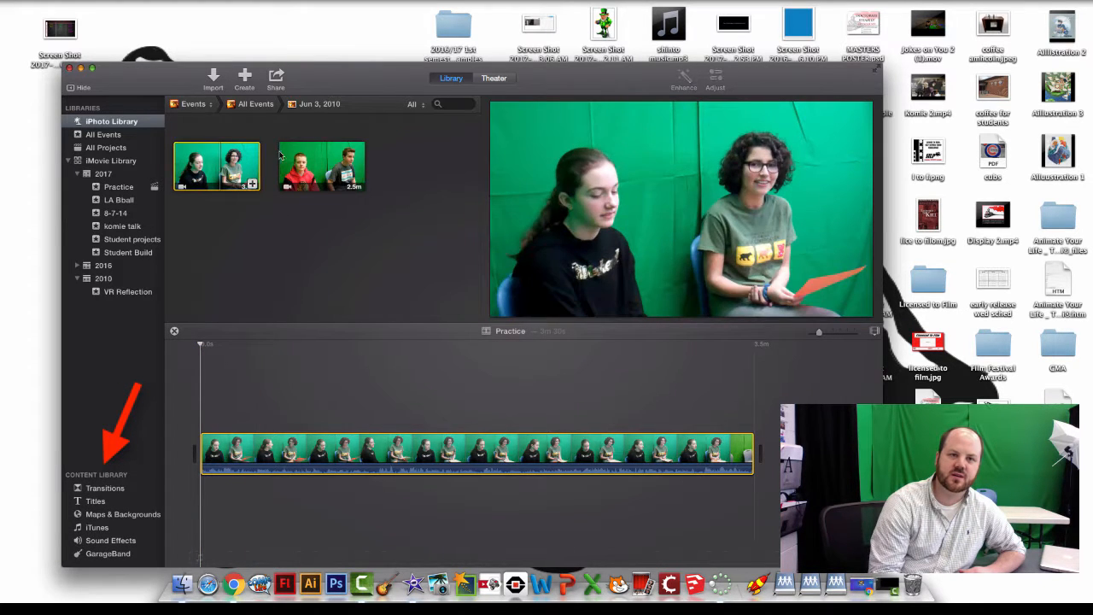
{"action": "left_click_drag", "start_coordinate": [323, 166], "coordinate": [773, 483]}
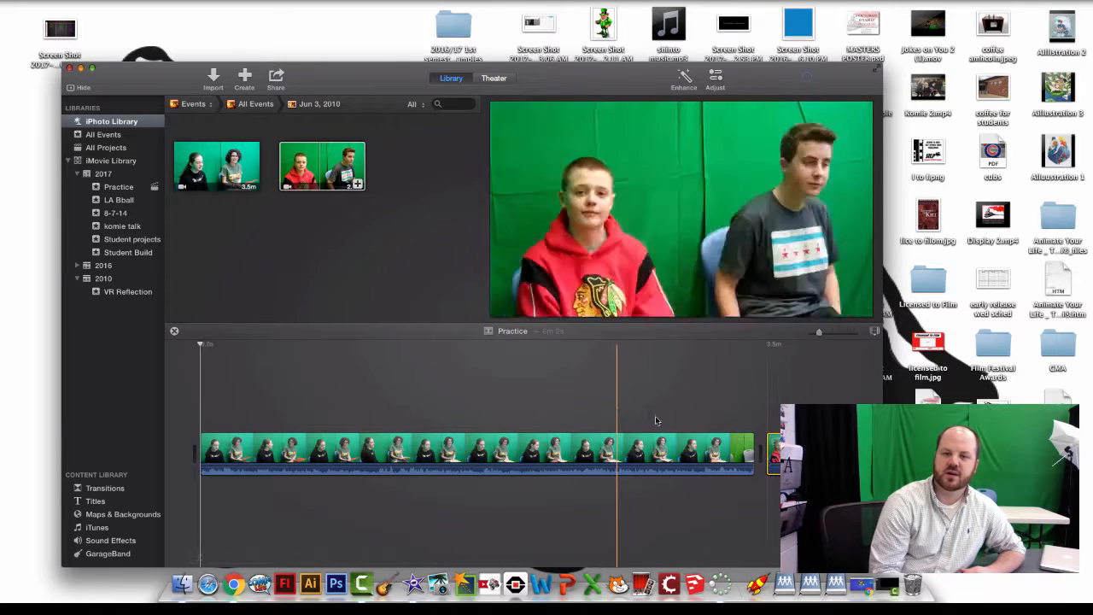
{"action": "left_click", "coordinate": [124, 490]}
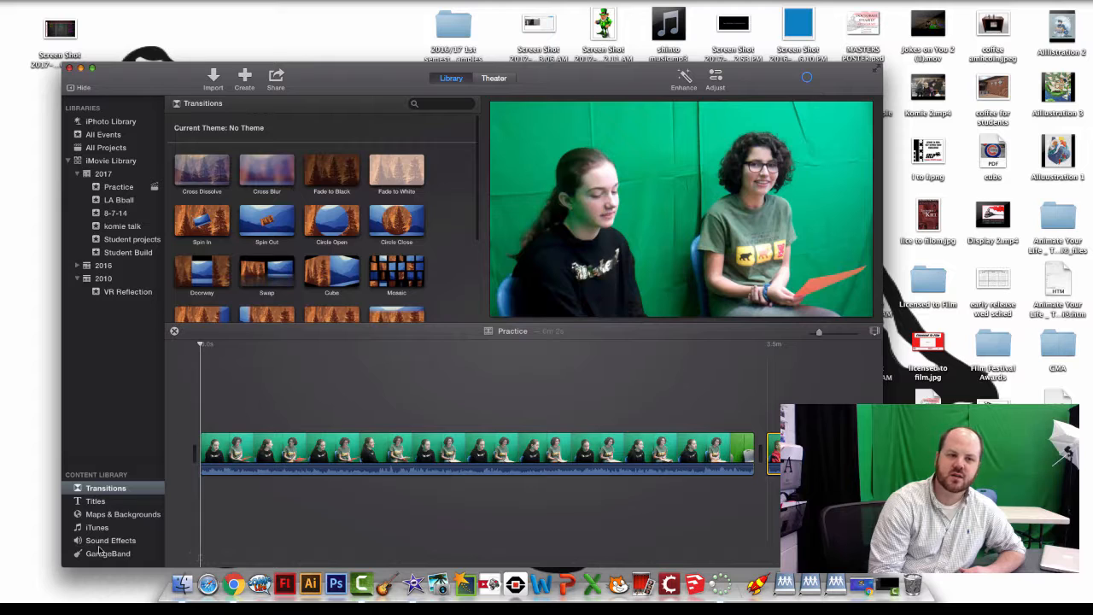
{"action": "left_click", "coordinate": [106, 503]}
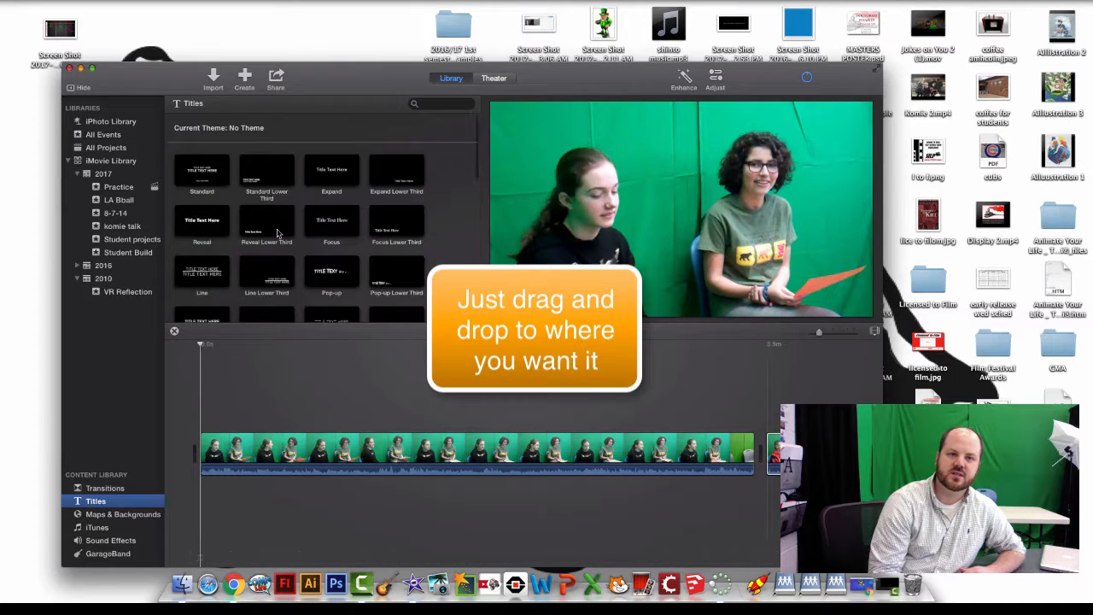
{"action": "left_click", "coordinate": [331, 224]}
{"action": "left_click_drag", "start_coordinate": [332, 224], "coordinate": [313, 422]}
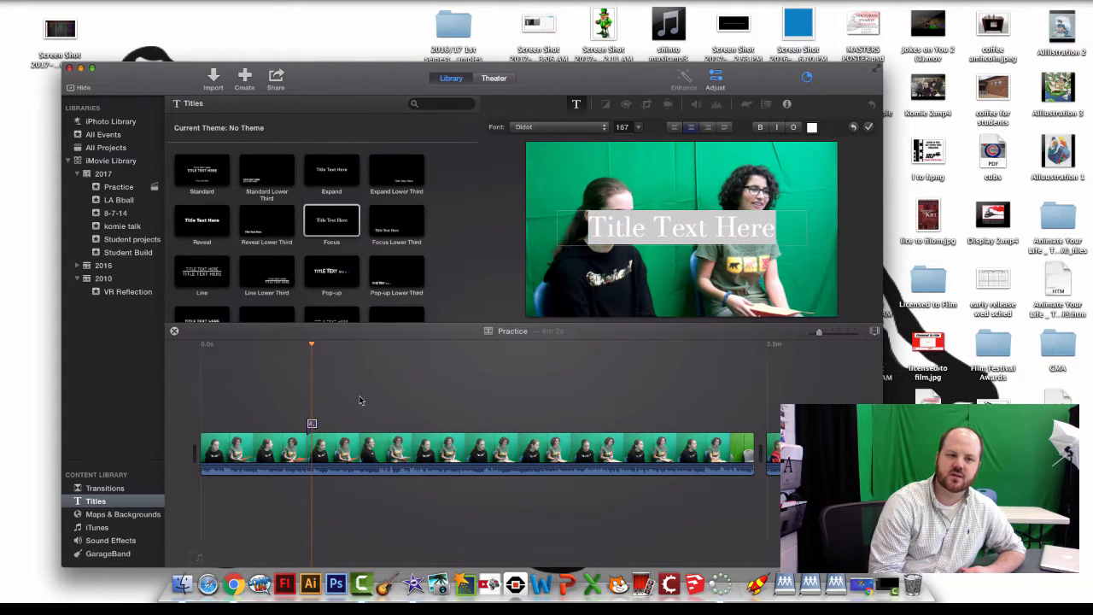
- Scroll through the Maps & Backgrounds images and the iTunes songs in the Content Library
{"action": "left_click", "coordinate": [119, 518]}
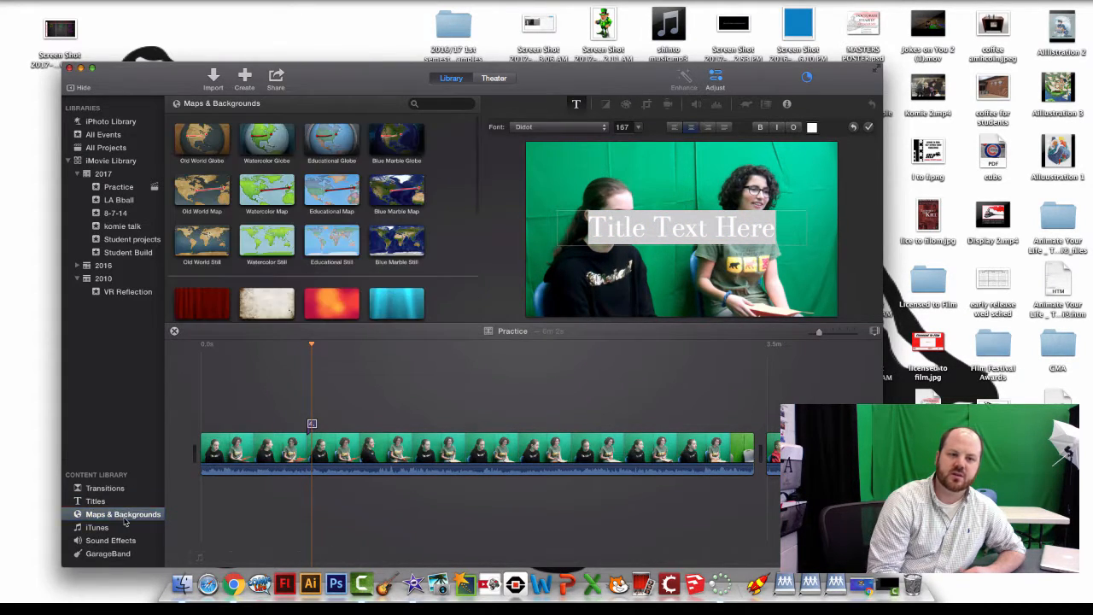
{"action": "scroll", "coordinate": [295, 274], "scroll_direction": "down", "scroll_amount": 5}
{"action": "scroll", "coordinate": [295, 274], "scroll_direction": "down", "scroll_amount": 5}
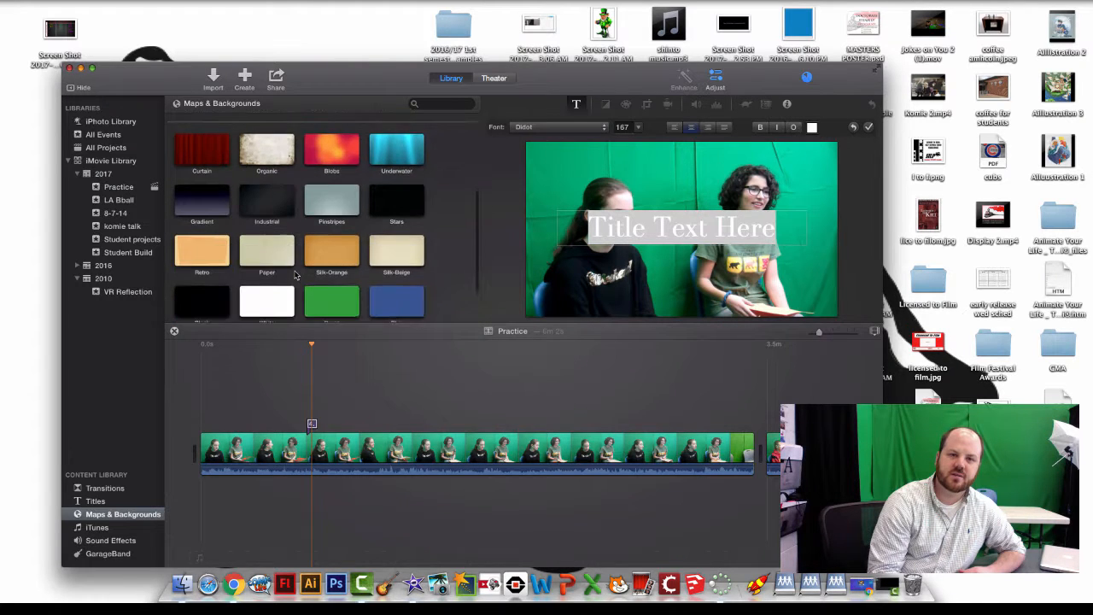
{"action": "scroll", "coordinate": [294, 274], "scroll_direction": "up", "scroll_amount": 10}
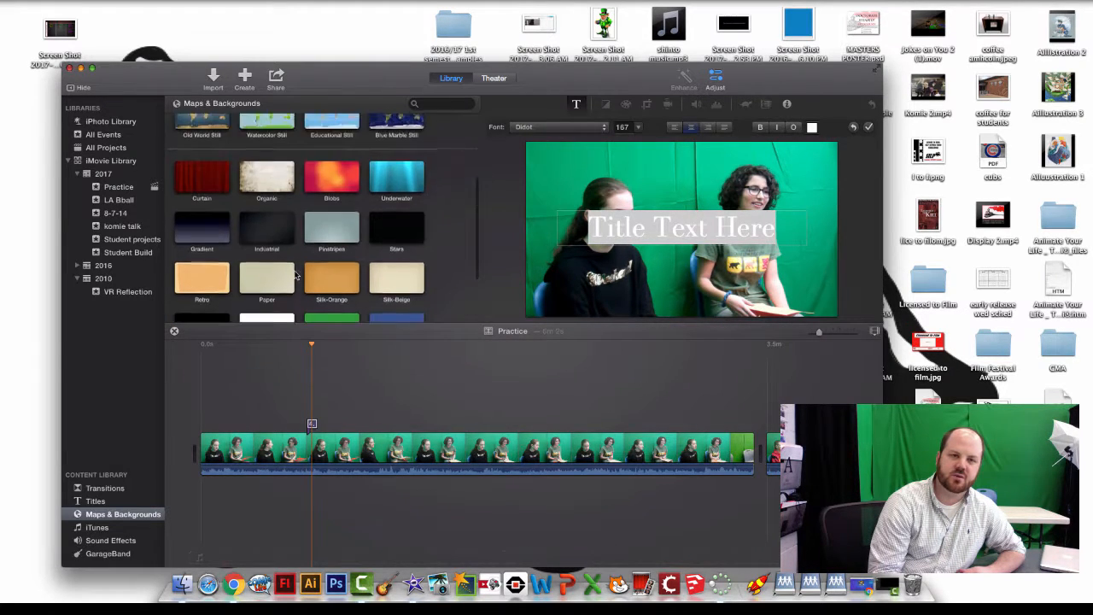
{"action": "scroll", "coordinate": [295, 274], "scroll_direction": "down", "scroll_amount": 10}
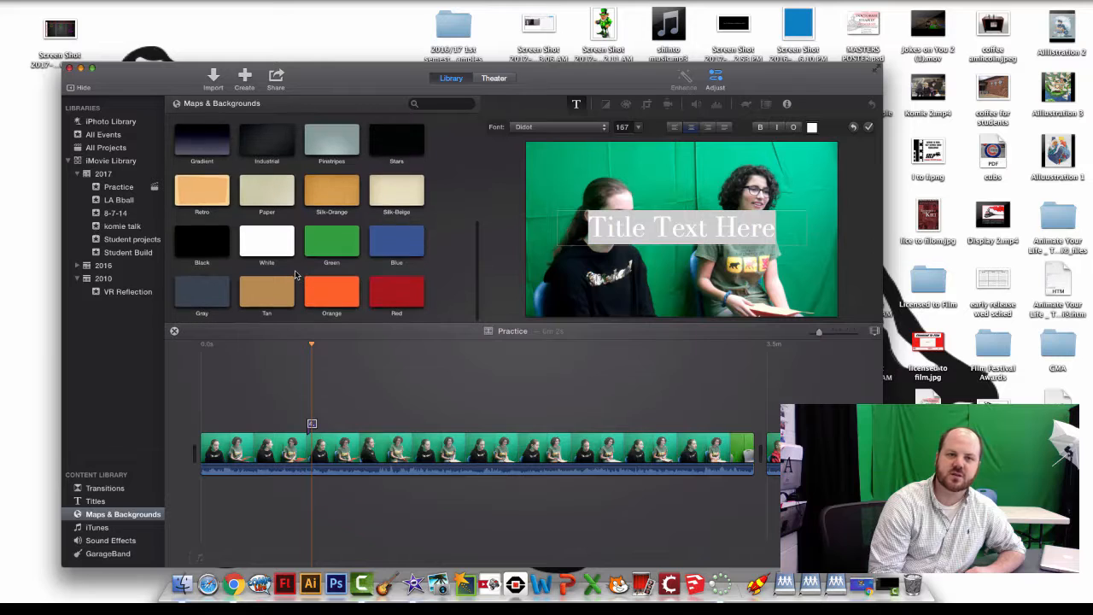
{"action": "scroll", "coordinate": [295, 275], "scroll_direction": "down", "scroll_amount": 3}
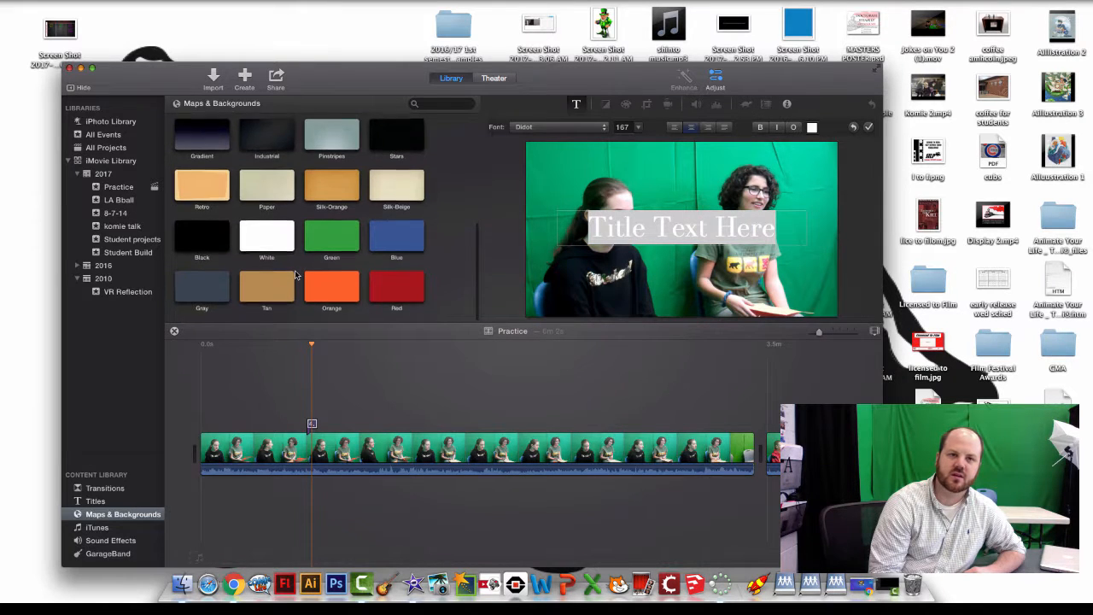
{"action": "left_click", "coordinate": [137, 526]}
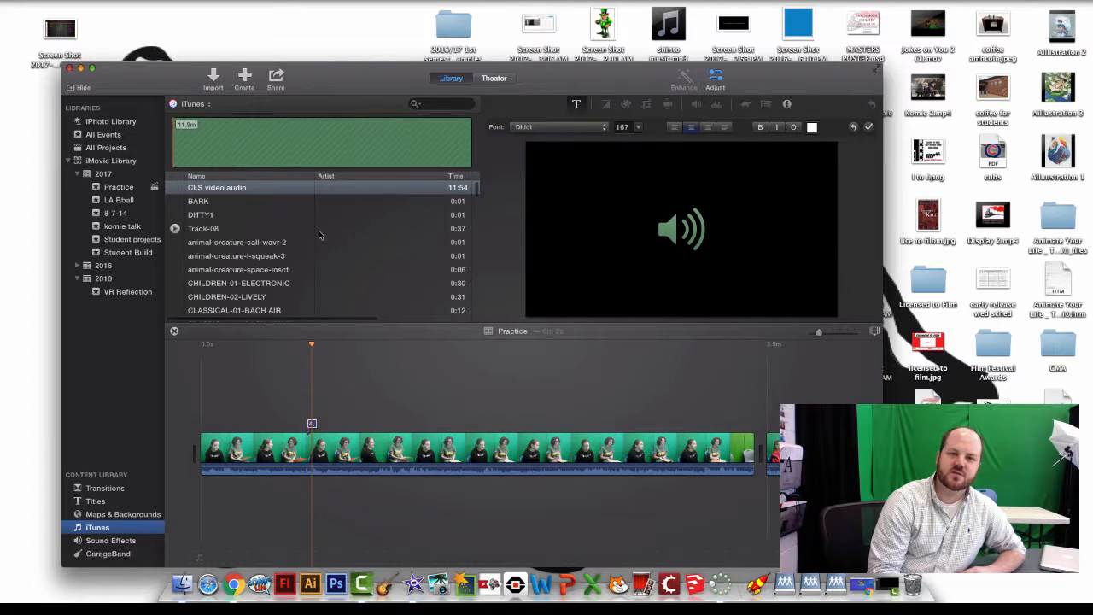
{"action": "scroll", "coordinate": [324, 255], "scroll_direction": "down", "scroll_amount": 10}
{"action": "scroll", "coordinate": [327, 257], "scroll_direction": "up", "scroll_amount": 15}
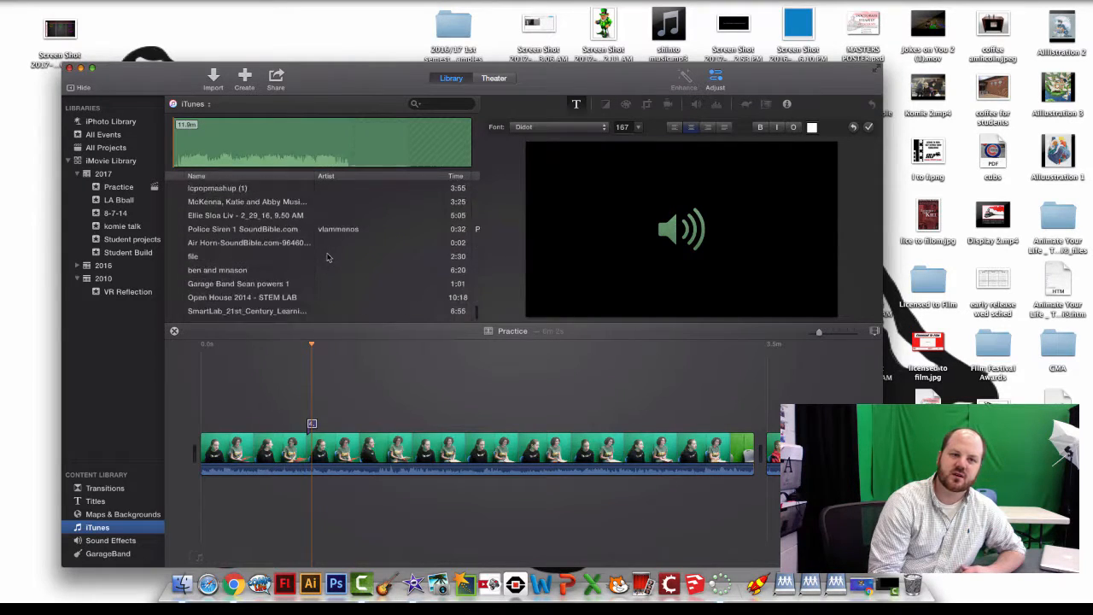
{"action": "scroll", "coordinate": [331, 248], "scroll_direction": "up", "scroll_amount": 3}
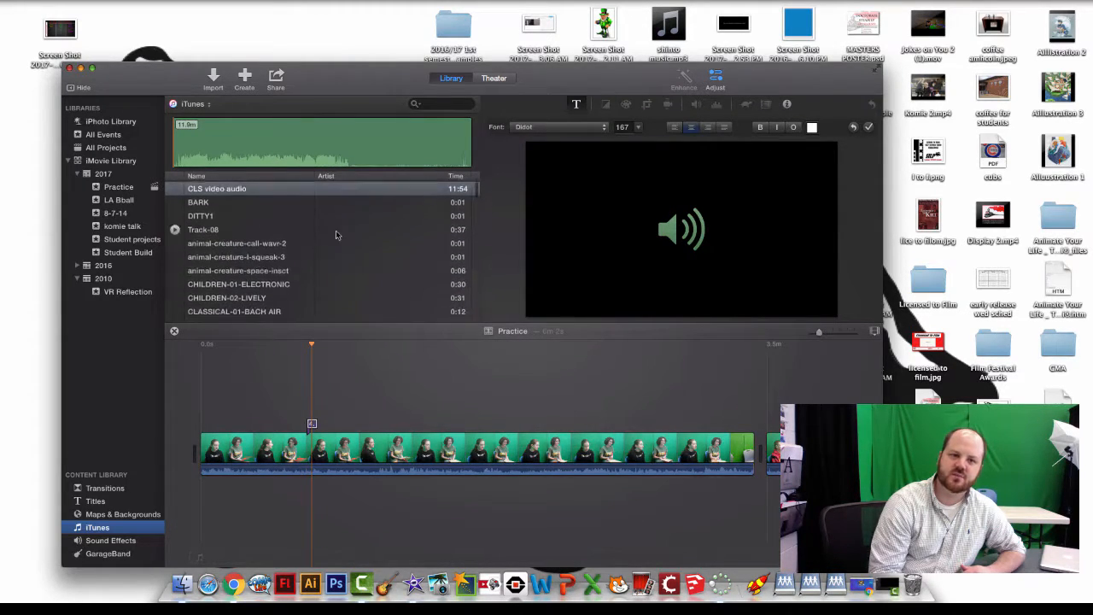
- Look through Sound Effects and the empty GarageBand section, then select the timeline clip
{"action": "left_click", "coordinate": [121, 541]}
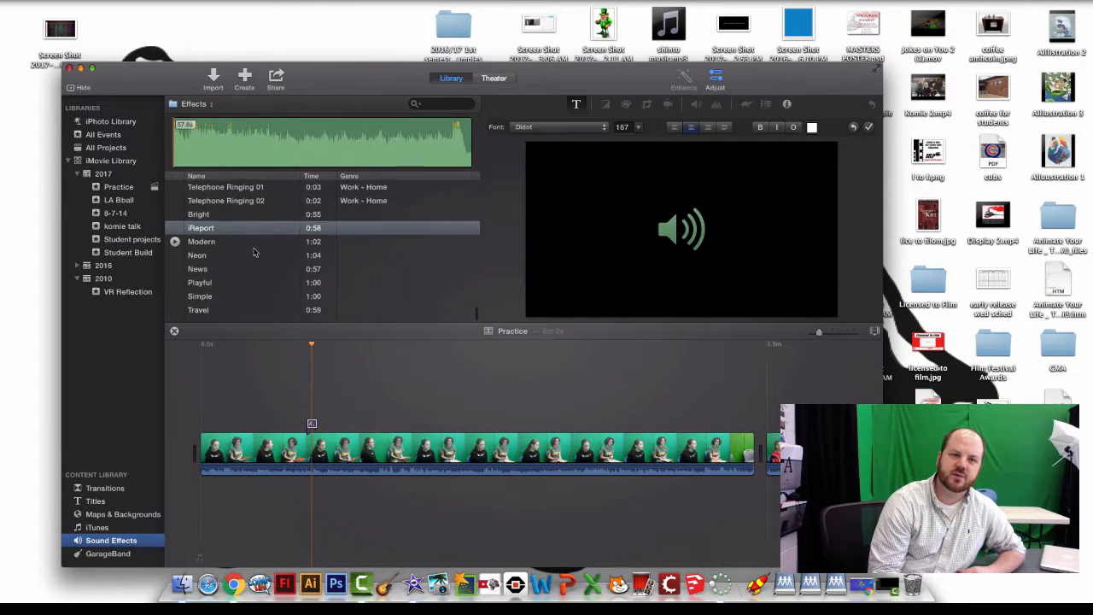
{"action": "scroll", "coordinate": [253, 252], "scroll_direction": "up", "scroll_amount": 10}
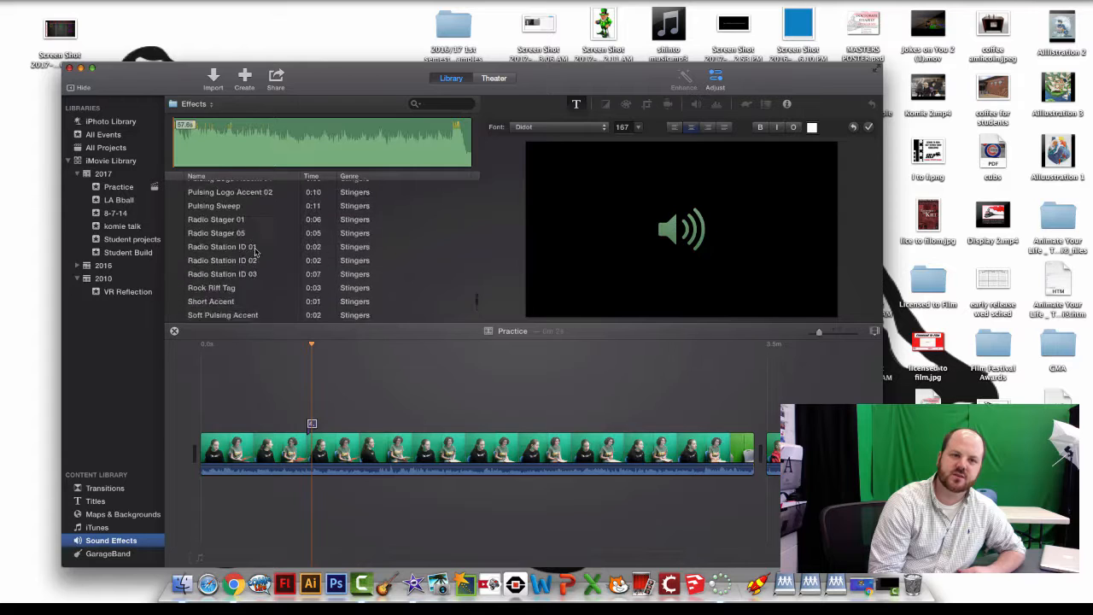
{"action": "scroll", "coordinate": [253, 252], "scroll_direction": "down", "scroll_amount": 5}
{"action": "scroll", "coordinate": [254, 252], "scroll_direction": "up", "scroll_amount": 10}
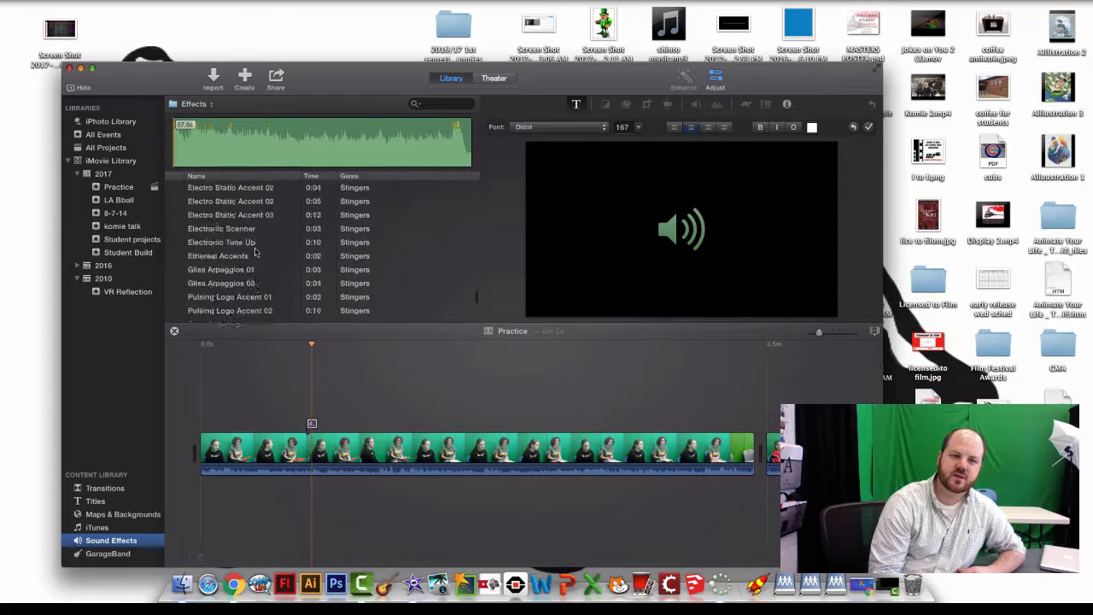
{"action": "left_click", "coordinate": [126, 555]}
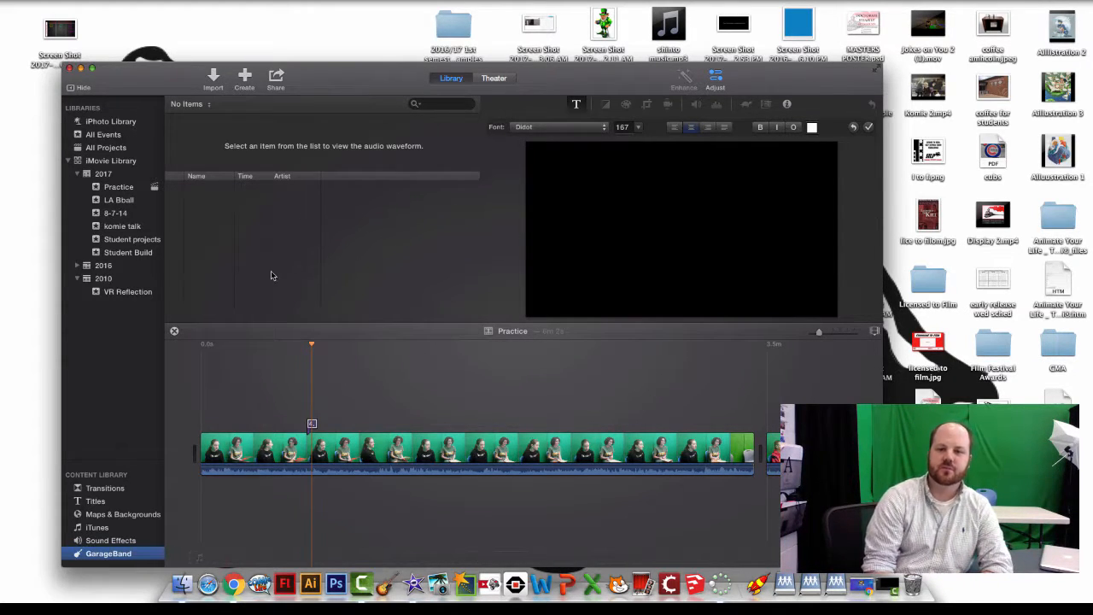
{"action": "left_click", "coordinate": [373, 468]}
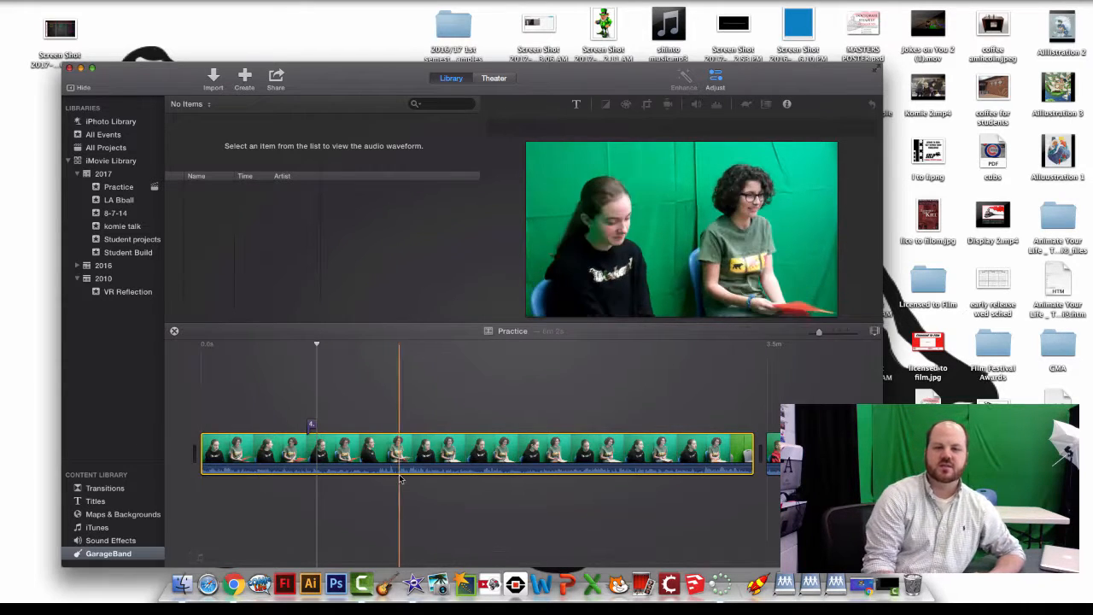
- Slow the first interview clip to 50% with the Slow speed preset
{"action": "left_click", "coordinate": [715, 79]}
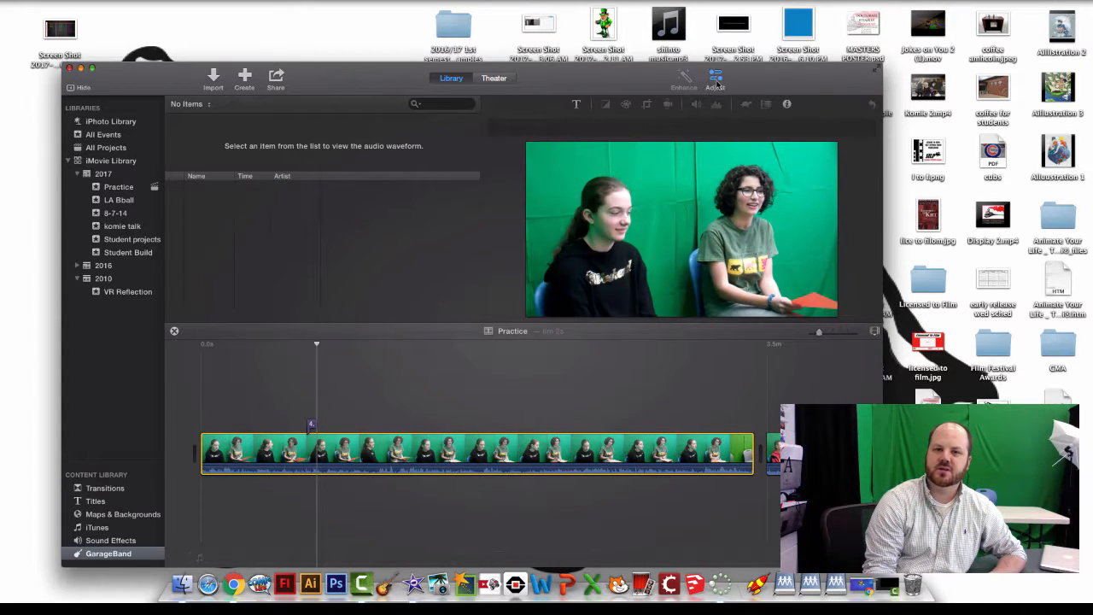
{"action": "left_click", "coordinate": [716, 80]}
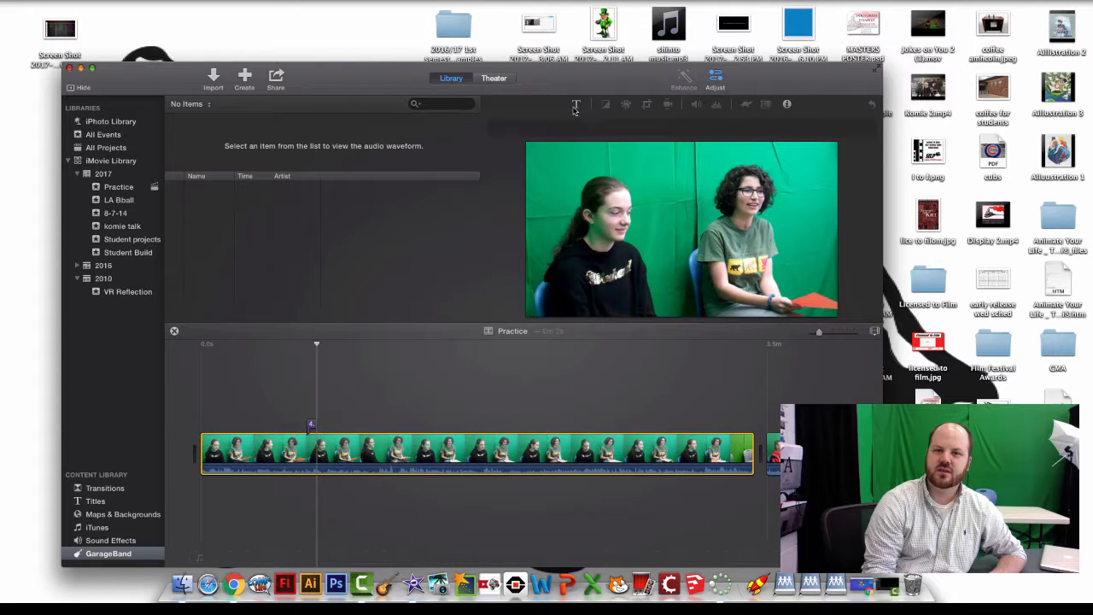
{"action": "left_click", "coordinate": [787, 105]}
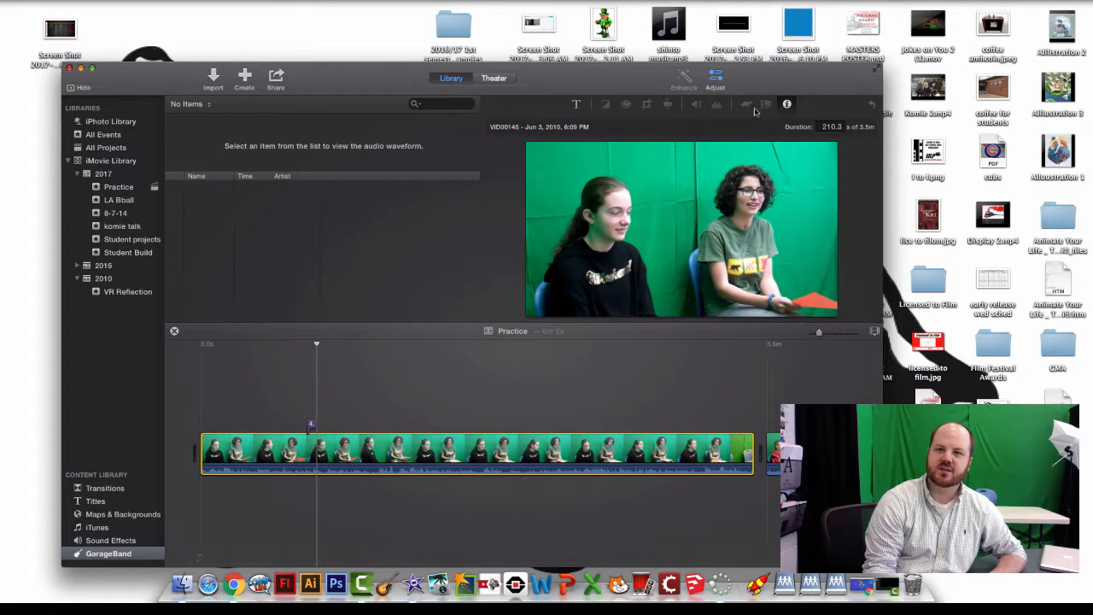
{"action": "left_click", "coordinate": [465, 446]}
{"action": "left_click", "coordinate": [731, 105]}
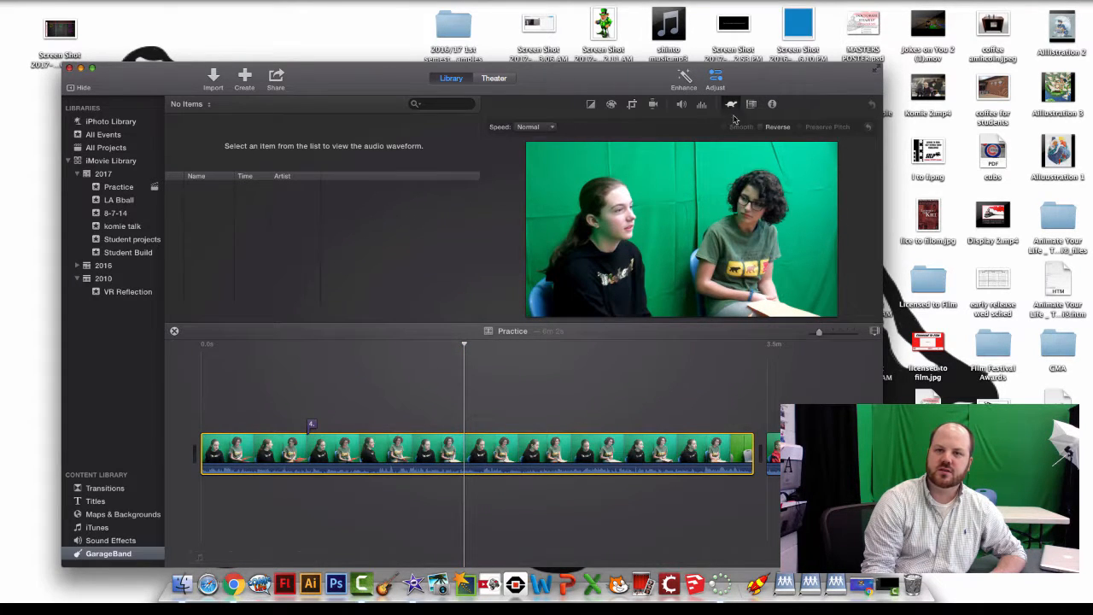
{"action": "left_click", "coordinate": [535, 126]}
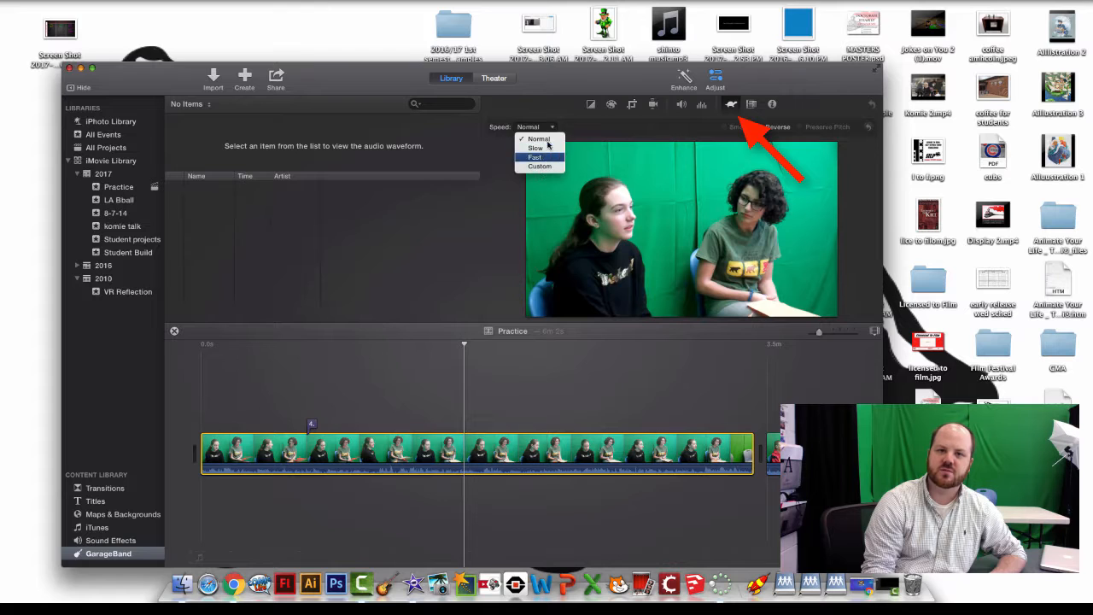
{"action": "left_click", "coordinate": [545, 148]}
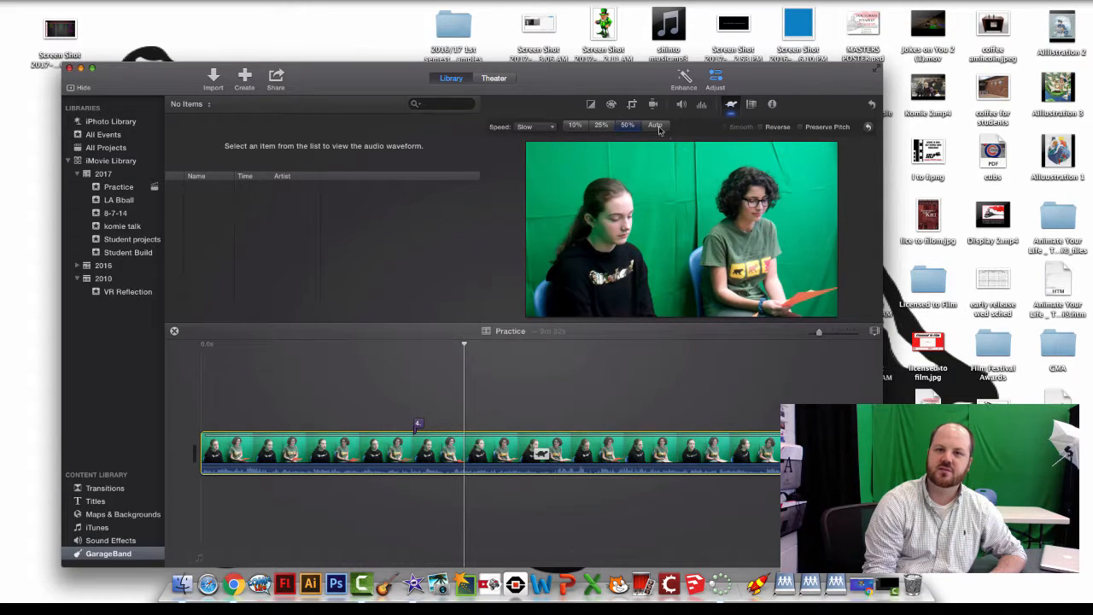
{"action": "left_click", "coordinate": [701, 106]}
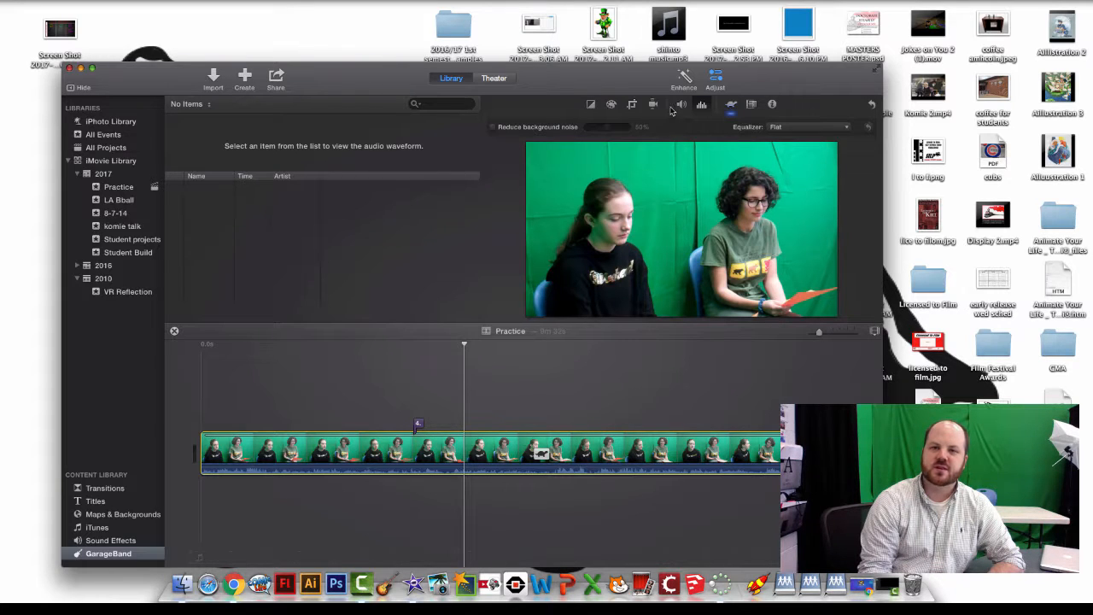
- Set the interview clip's volume to 99% and show its stabilization options
{"action": "left_click", "coordinate": [681, 104]}
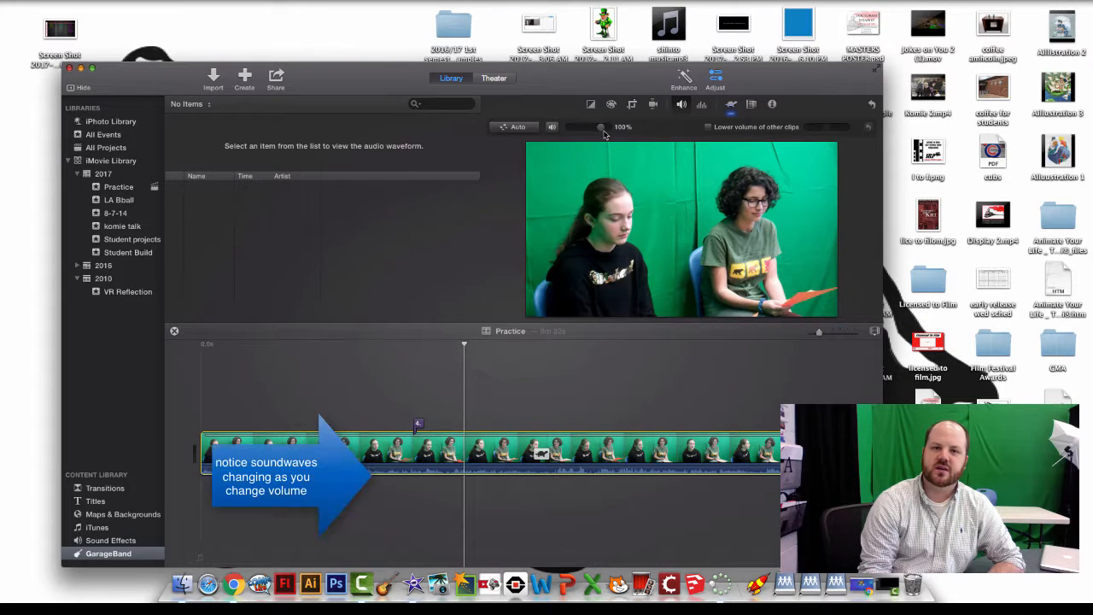
{"action": "mouse_move", "coordinate": [603, 133]}
{"action": "left_mouse_down"}
{"action": "mouse_move", "coordinate": [622, 134]}
{"action": "mouse_move", "coordinate": [563, 133]}
{"action": "mouse_move", "coordinate": [602, 131]}
{"action": "left_mouse_up"}
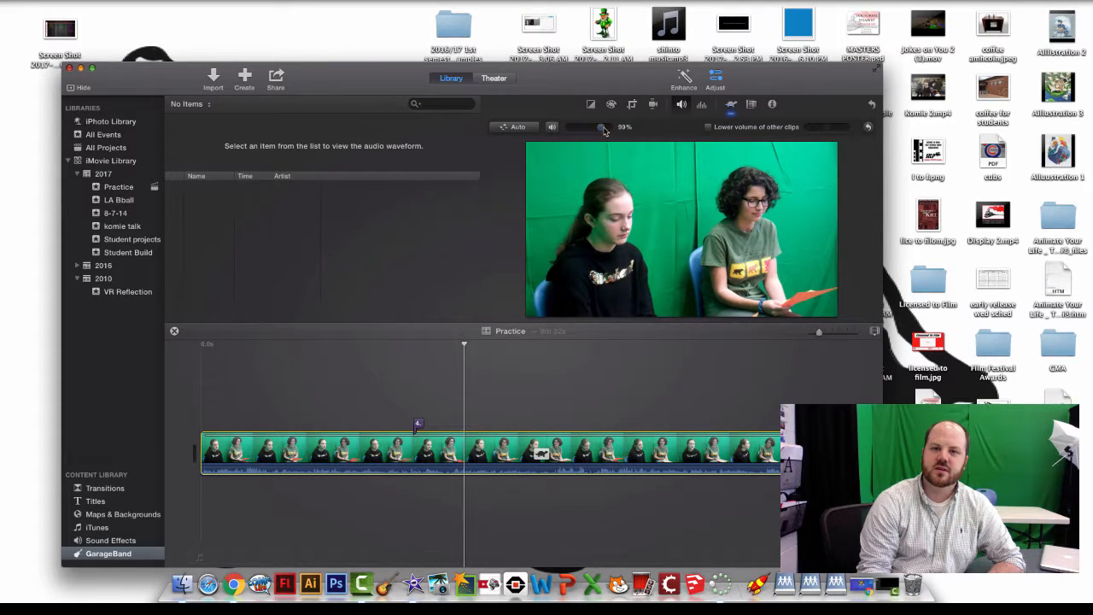
{"action": "left_click", "coordinate": [654, 105]}
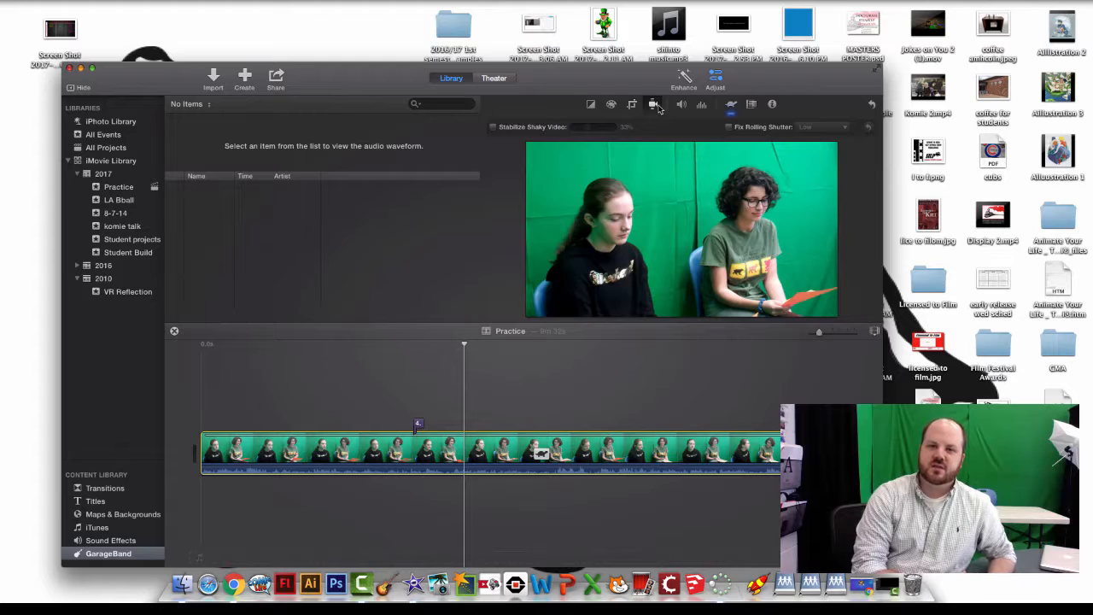
- Try Crop to Fill and Ken Burns on the interview clip, return to Fit, and bring up colour correction
{"action": "left_click", "coordinate": [631, 104]}
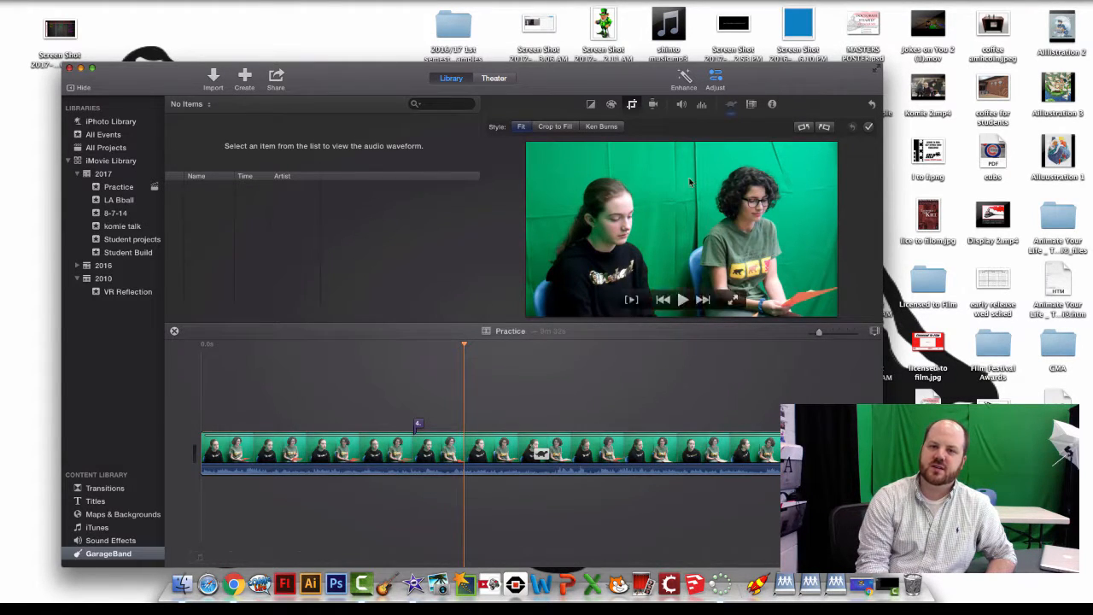
{"action": "left_click", "coordinate": [555, 126]}
{"action": "mouse_move", "coordinate": [538, 156]}
{"action": "left_mouse_down"}
{"action": "mouse_move", "coordinate": [626, 185]}
{"action": "mouse_move", "coordinate": [556, 164]}
{"action": "left_mouse_up"}
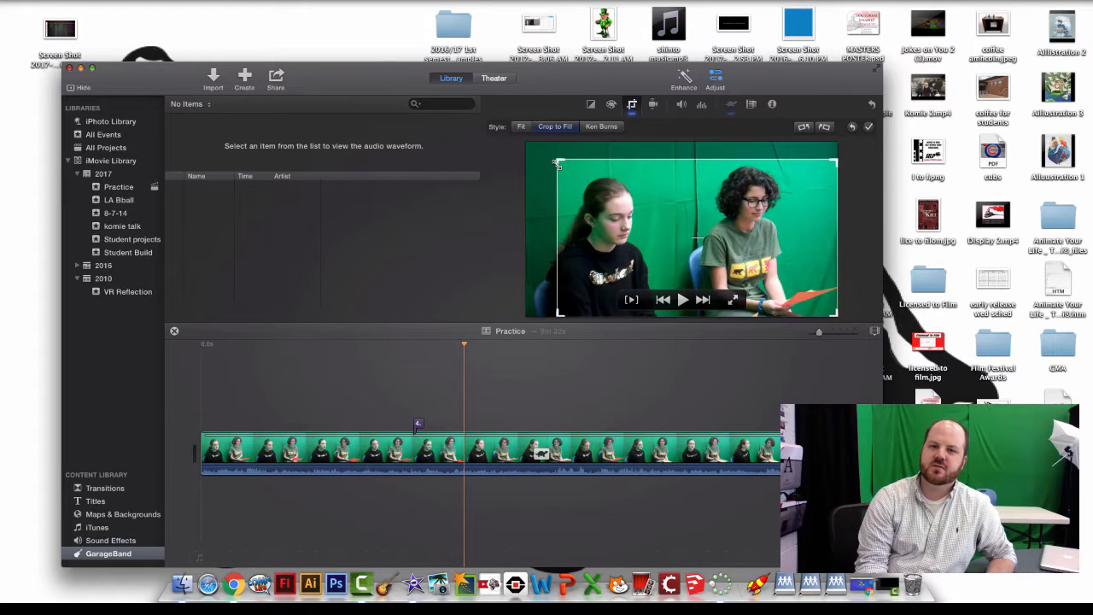
{"action": "left_click", "coordinate": [602, 127]}
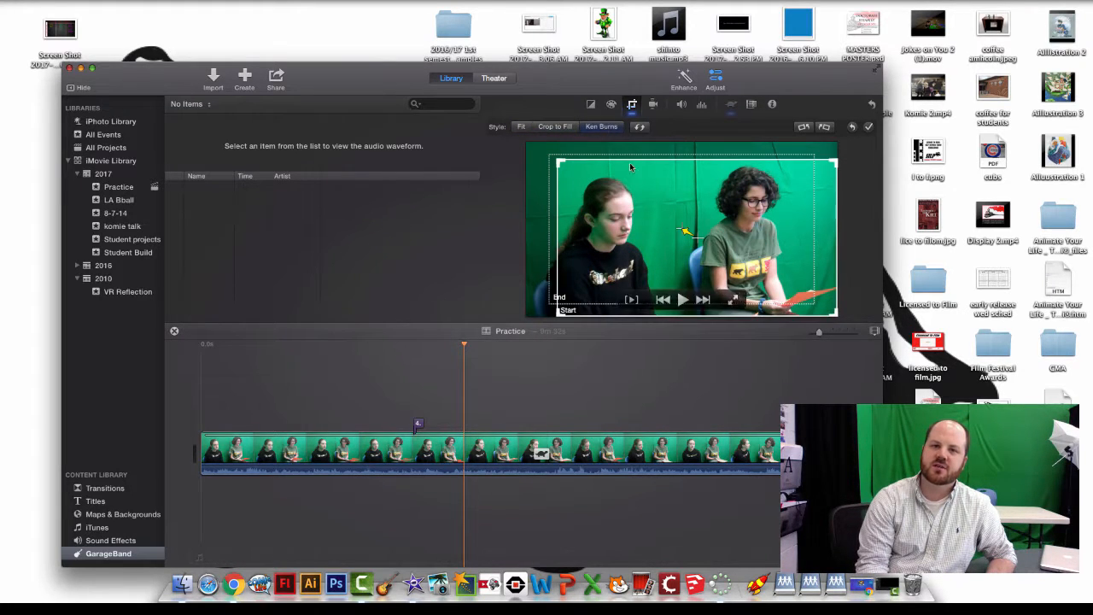
{"action": "left_click_drag", "start_coordinate": [567, 190], "coordinate": [632, 198]}
{"action": "left_click", "coordinate": [520, 127]}
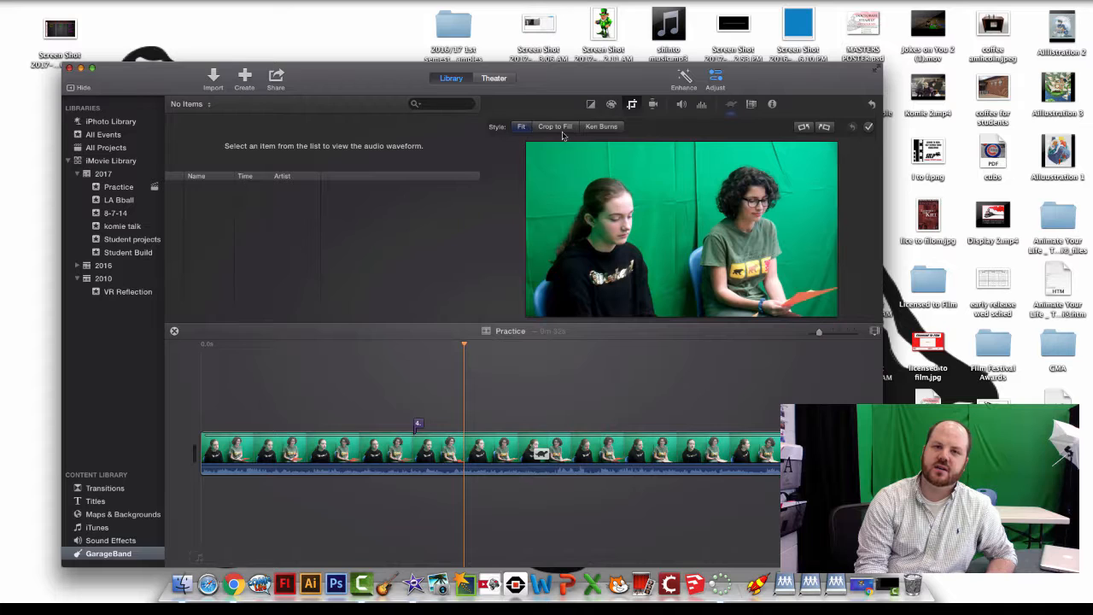
{"action": "left_click", "coordinate": [611, 107]}
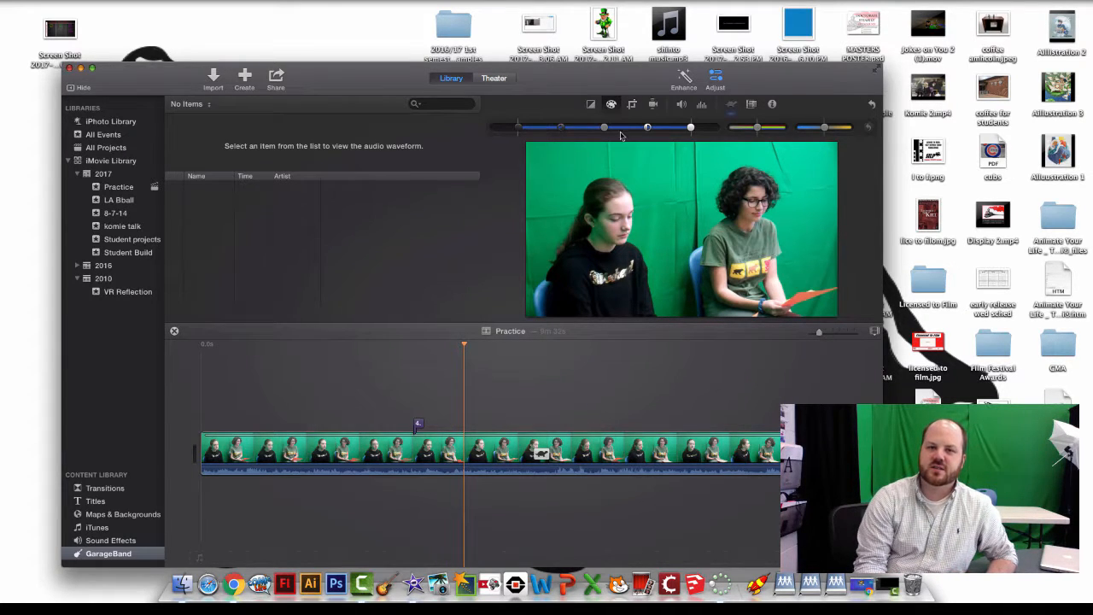
- Nudge the interview clip's exposure and saturation sliders, view Color Balance, then close the adjustment bar
{"action": "mouse_move", "coordinate": [604, 127]}
{"action": "left_mouse_down"}
{"action": "mouse_move", "coordinate": [564, 128]}
{"action": "mouse_move", "coordinate": [623, 132]}
{"action": "left_mouse_up"}
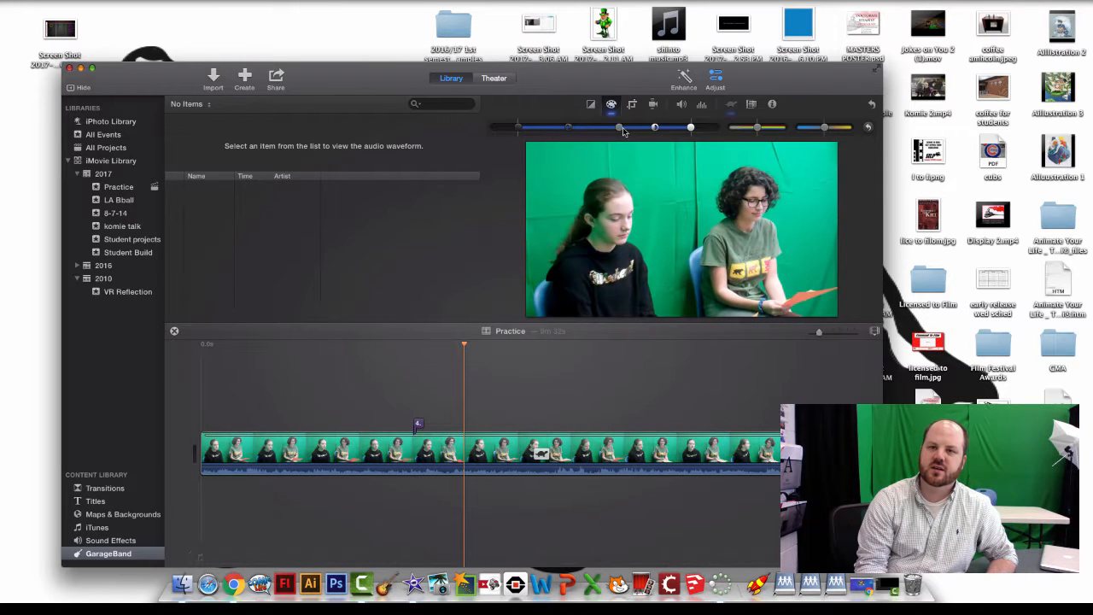
{"action": "mouse_move", "coordinate": [758, 128]}
{"action": "left_mouse_down"}
{"action": "mouse_move", "coordinate": [782, 129]}
{"action": "mouse_move", "coordinate": [744, 129]}
{"action": "mouse_move", "coordinate": [754, 130]}
{"action": "left_mouse_up"}
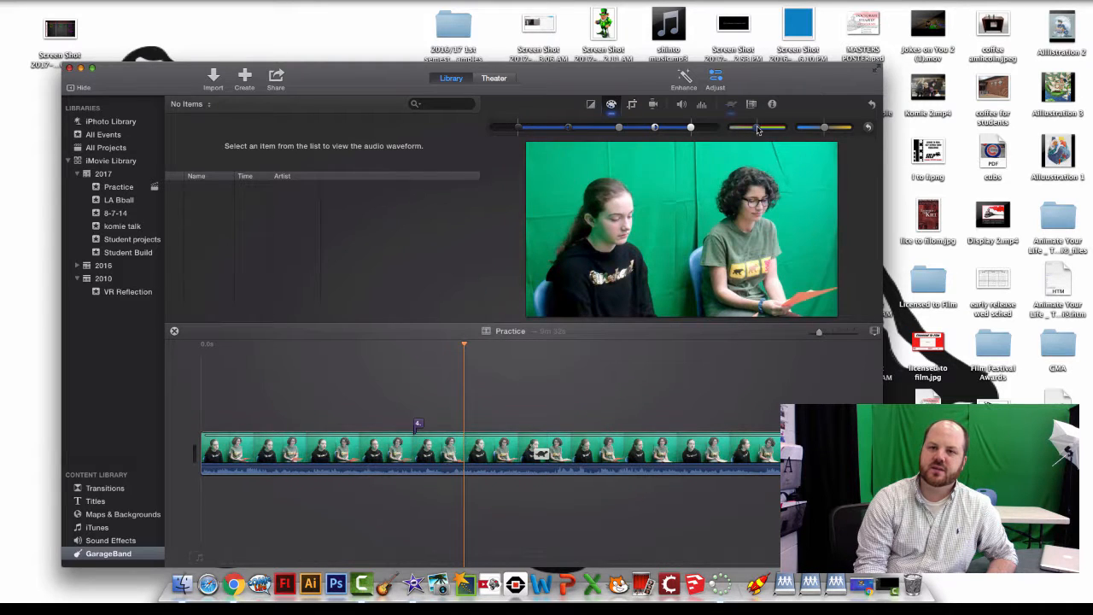
{"action": "left_click", "coordinate": [590, 105]}
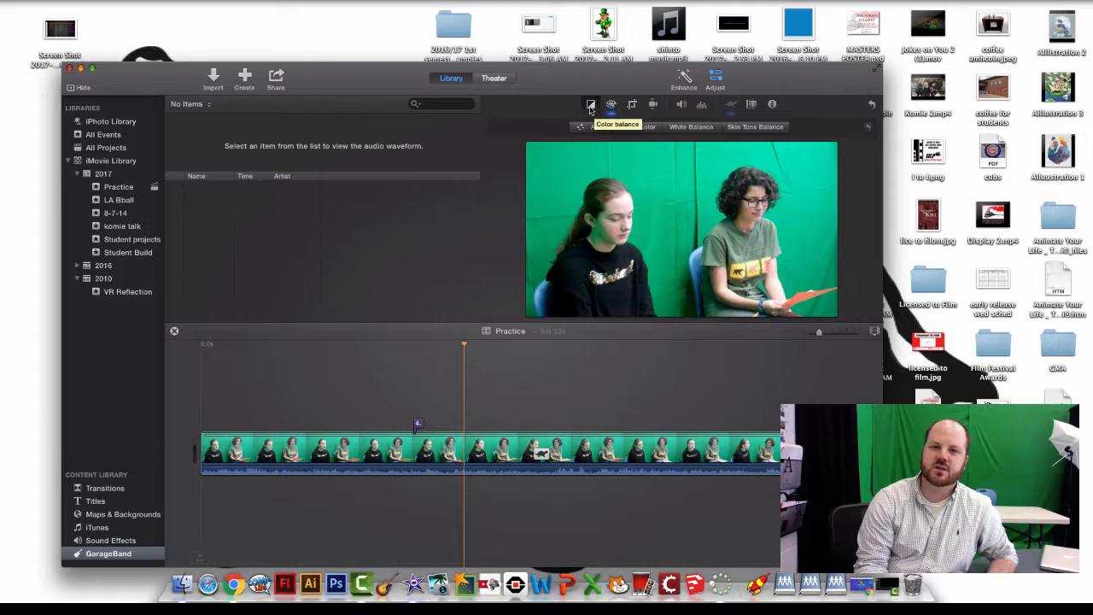
{"action": "left_click", "coordinate": [714, 81]}
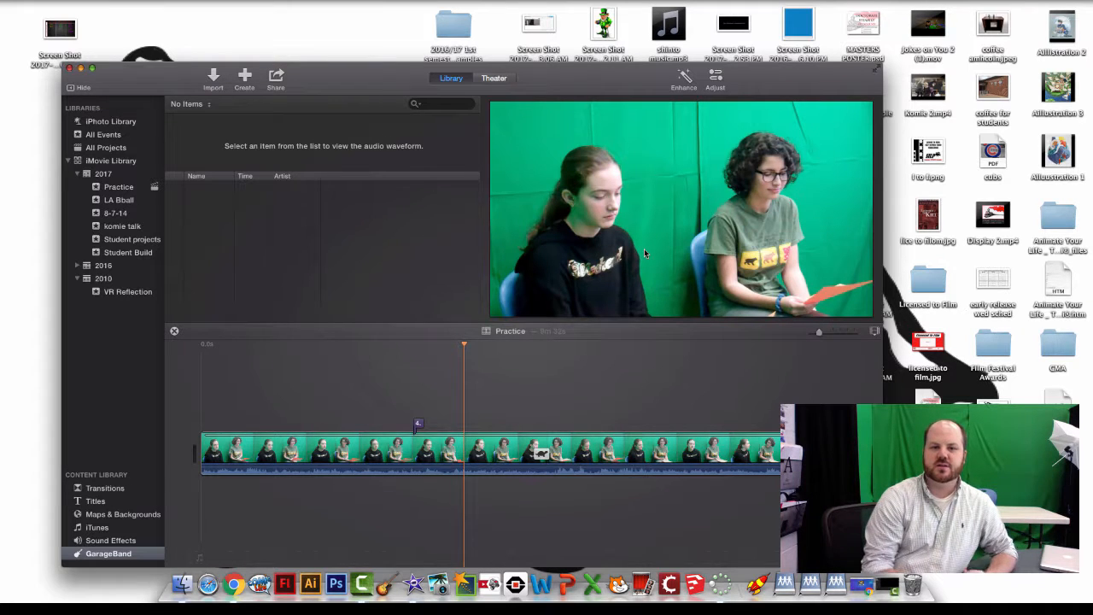
- Play the interview, then Control-click the clip to show its shortcut menu
{"action": "key", "text": "space"}
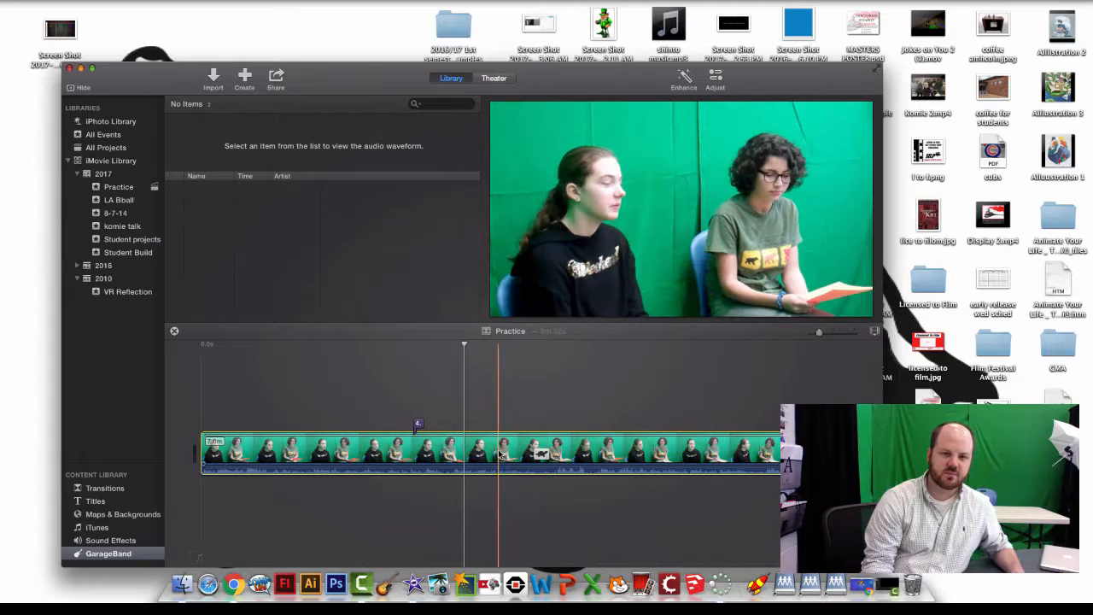
{"action": "left_click", "coordinate": [572, 452], "text": "ctrl"}
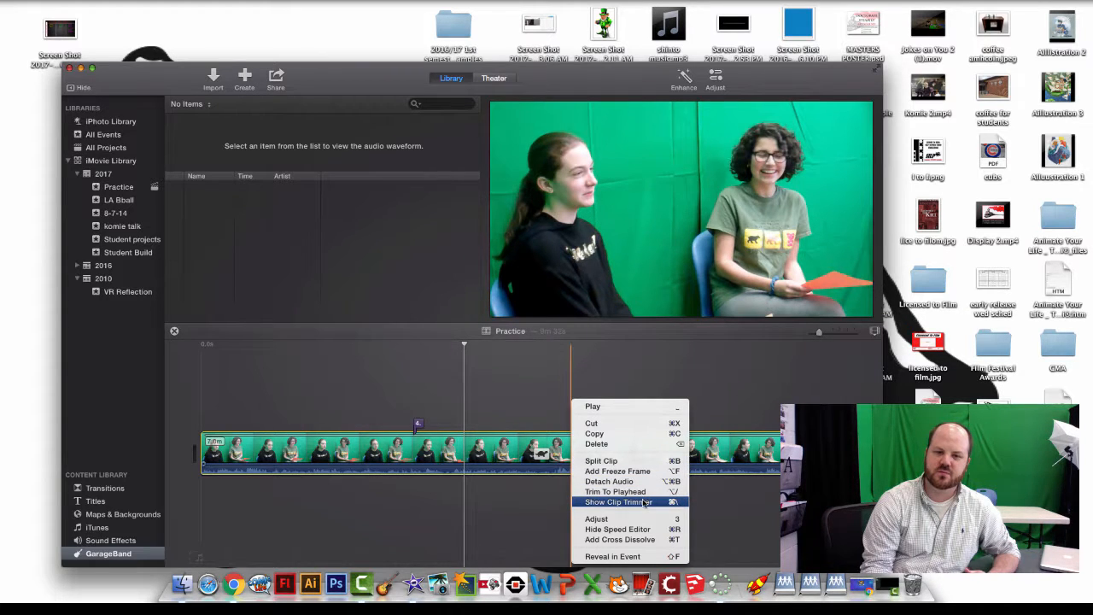
- Add a freeze frame, trim the clip edges, and cut about 24 seconds from the first clip's start
{"action": "left_click", "coordinate": [632, 472]}
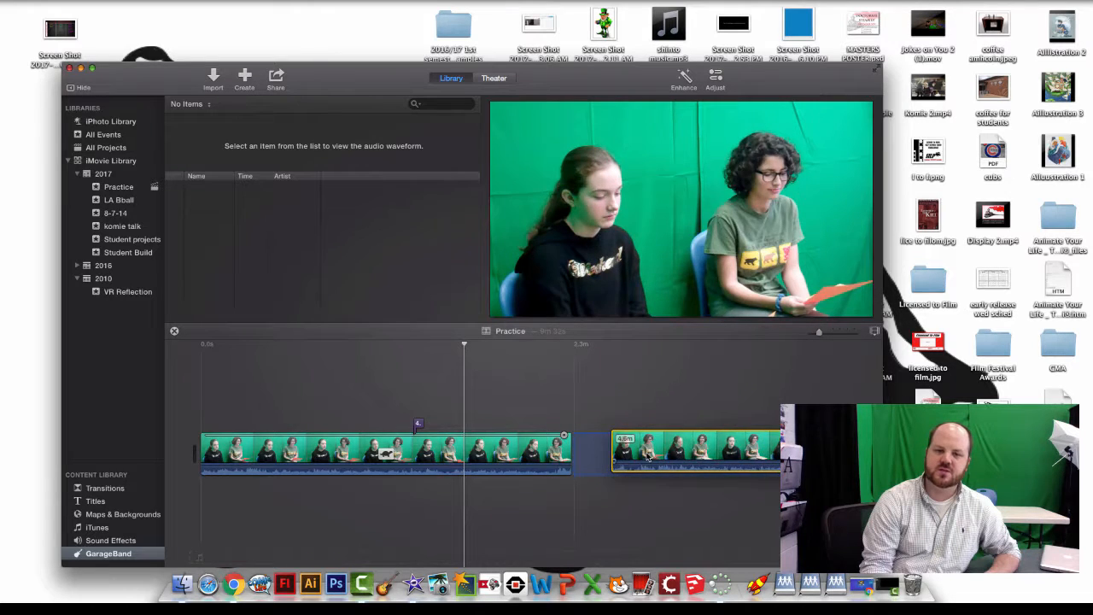
{"action": "mouse_move", "coordinate": [524, 462]}
{"action": "left_mouse_down"}
{"action": "mouse_move", "coordinate": [488, 462]}
{"action": "mouse_move", "coordinate": [515, 462]}
{"action": "left_mouse_up"}
{"action": "left_click", "coordinate": [624, 462]}
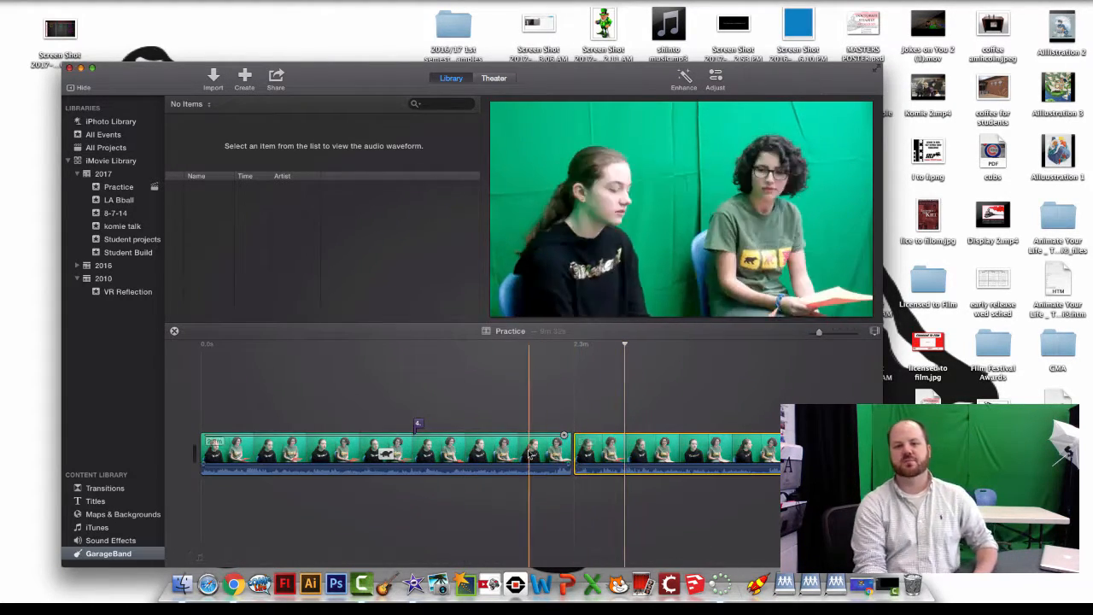
{"action": "left_click", "coordinate": [577, 456]}
{"action": "left_click_drag", "start_coordinate": [573, 456], "coordinate": [507, 448]}
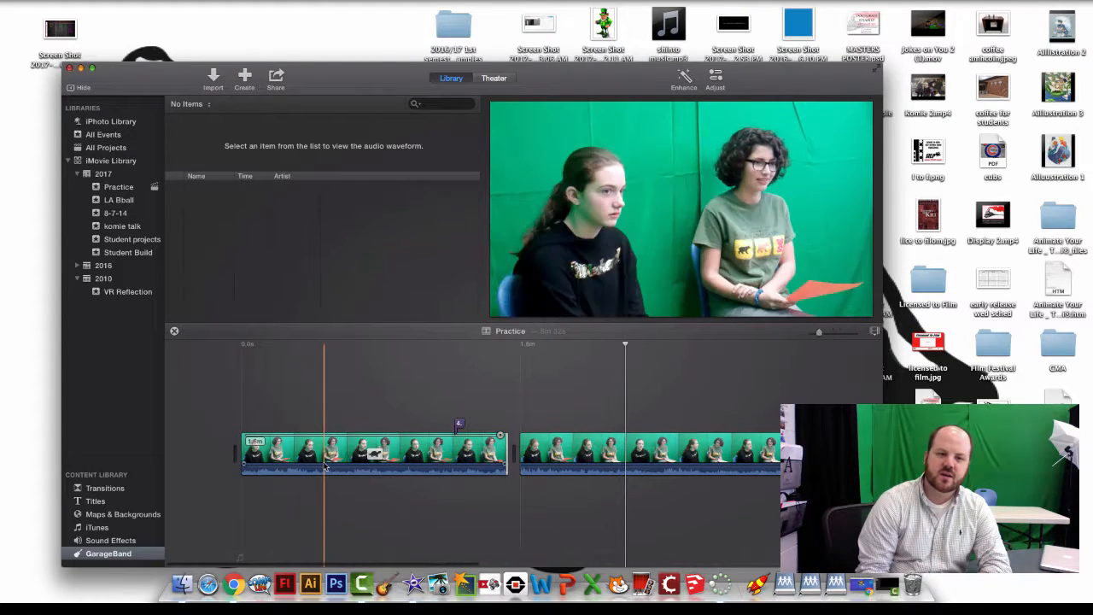
{"action": "left_click_drag", "start_coordinate": [239, 441], "coordinate": [321, 444]}
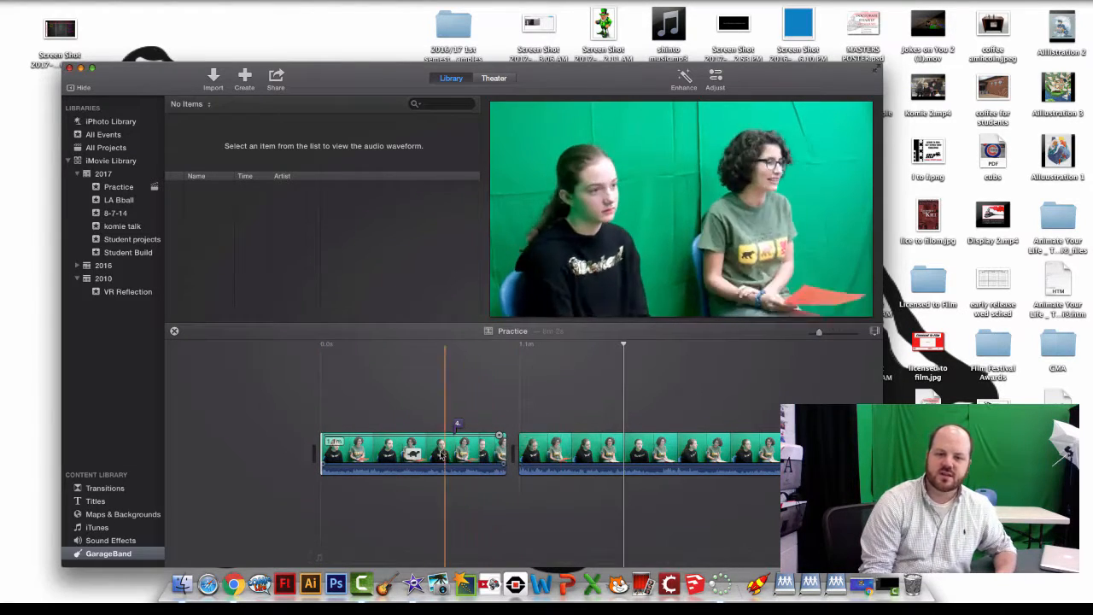
- Split the second clip at the playhead and delete the short split-off piece
{"action": "left_click", "coordinate": [583, 447]}
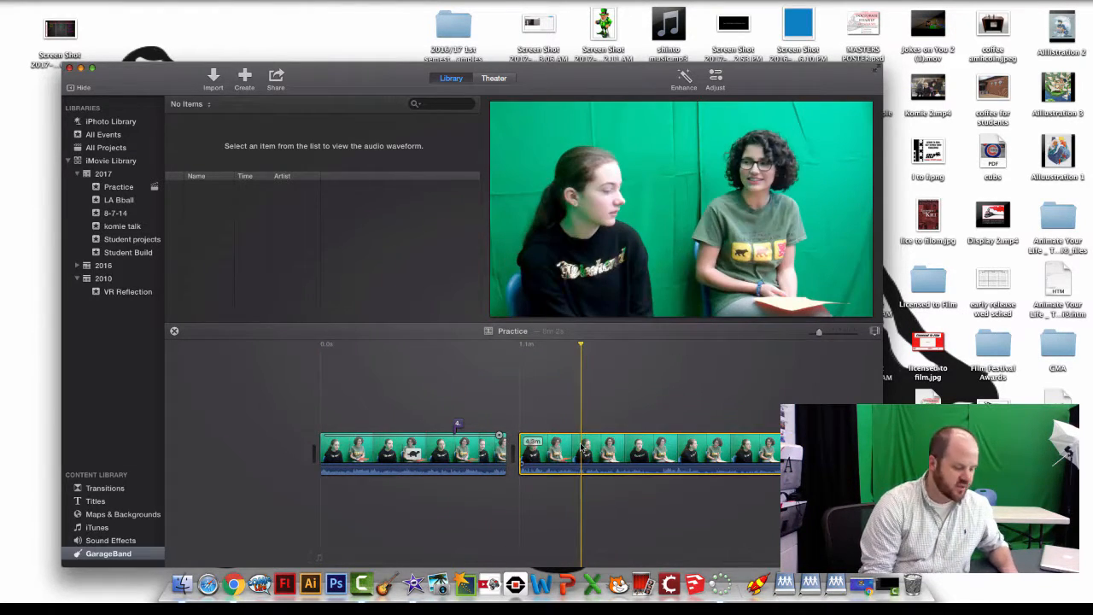
{"action": "right_click", "coordinate": [583, 447]}
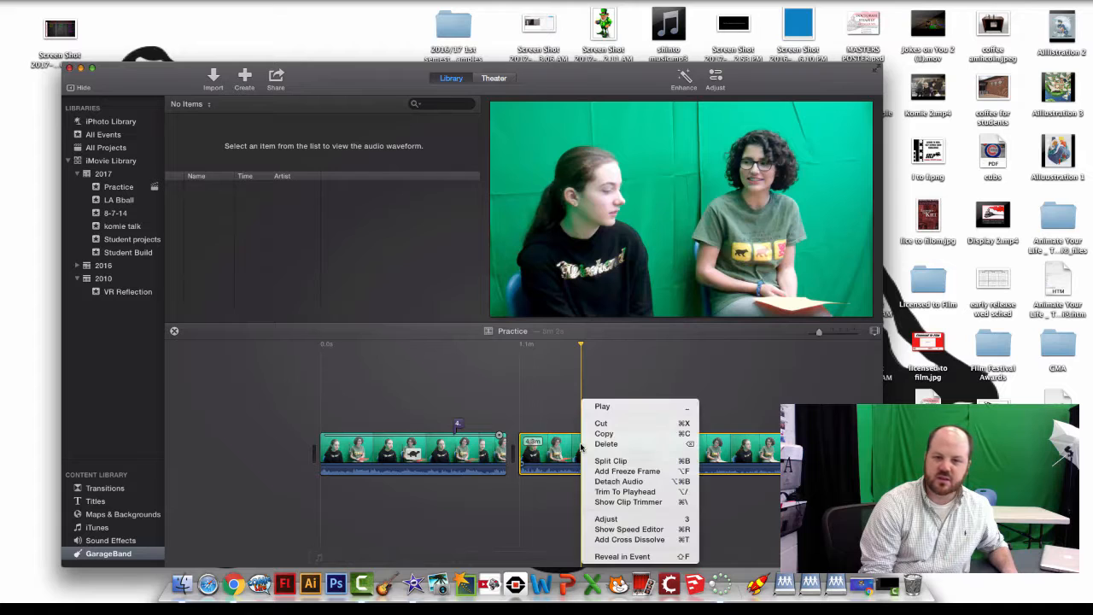
{"action": "left_click", "coordinate": [624, 461]}
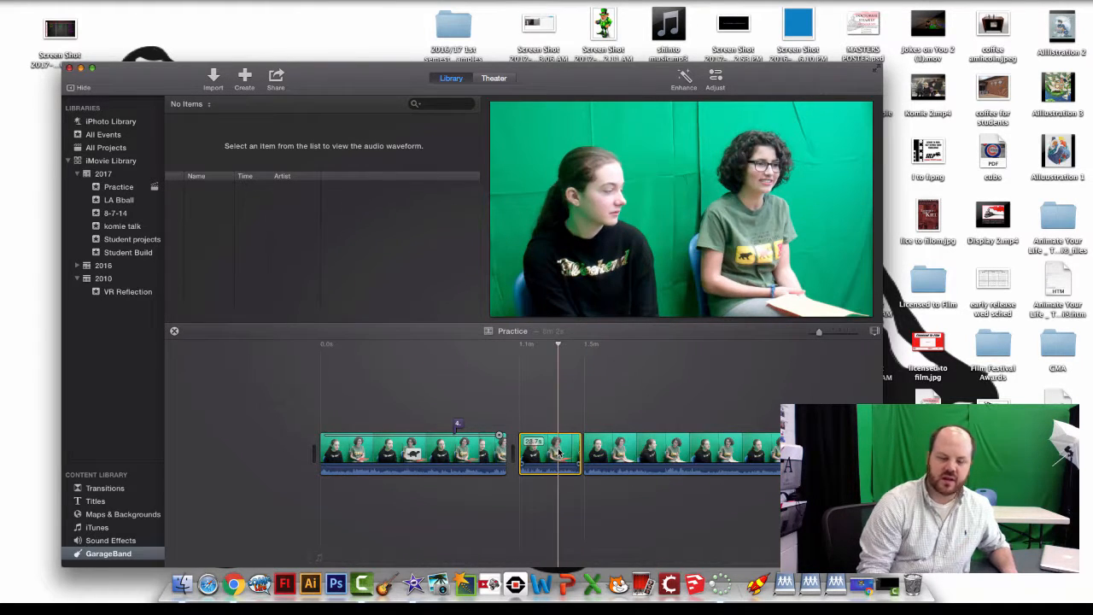
{"action": "key", "text": "Delete"}
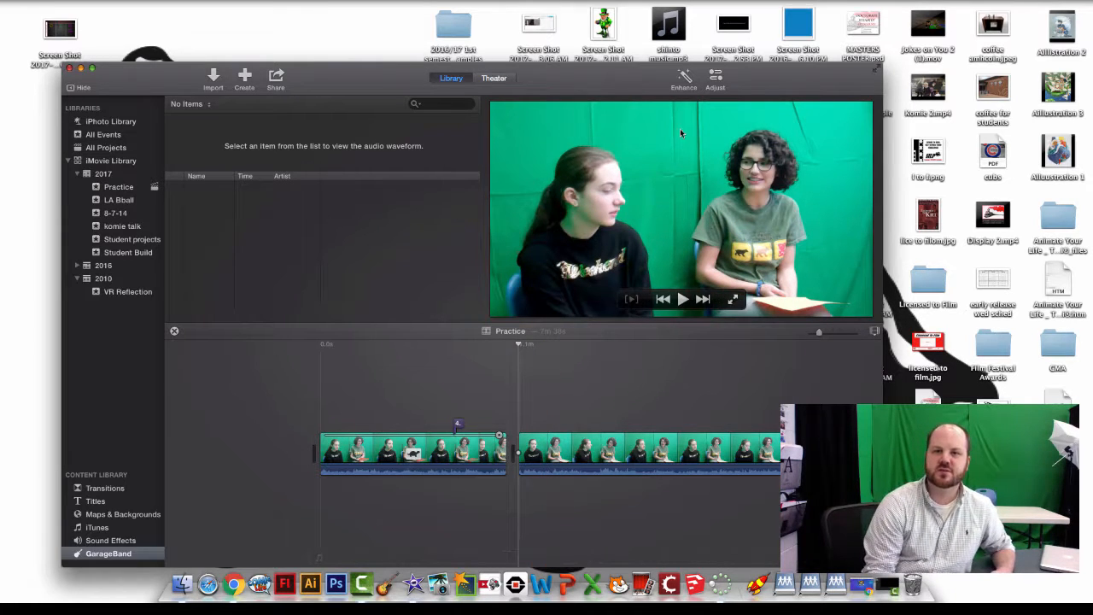
- Drag the Cubs logo screenshot from the desktop into the timeline, lengthen it, and connect an interview clip above
{"action": "left_click_drag", "start_coordinate": [636, 82], "coordinate": [420, 87]}
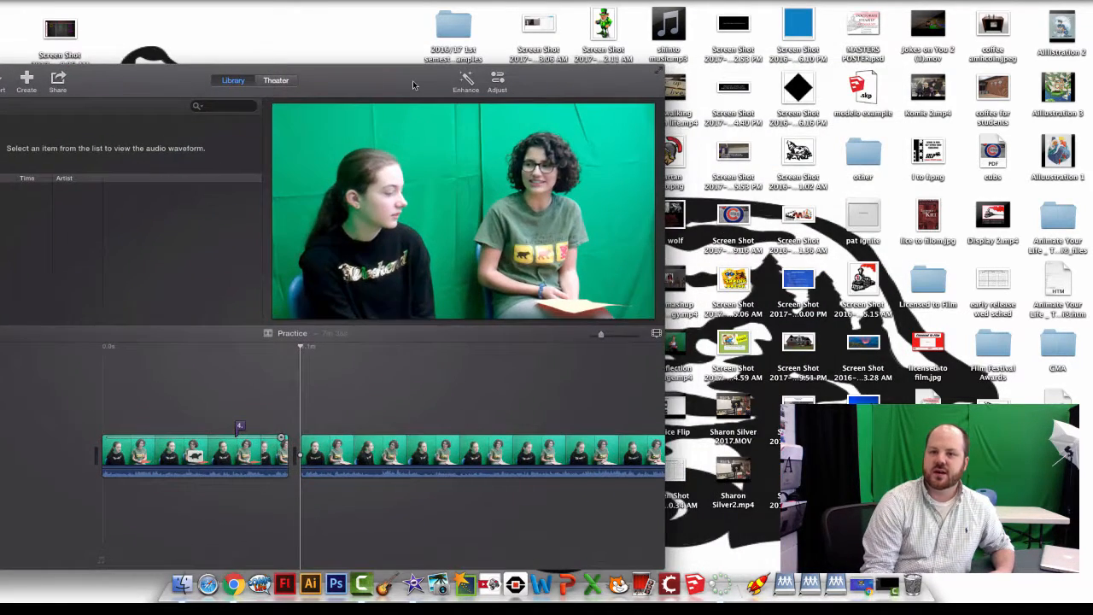
{"action": "left_click_drag", "start_coordinate": [598, 88], "coordinate": [581, 46]}
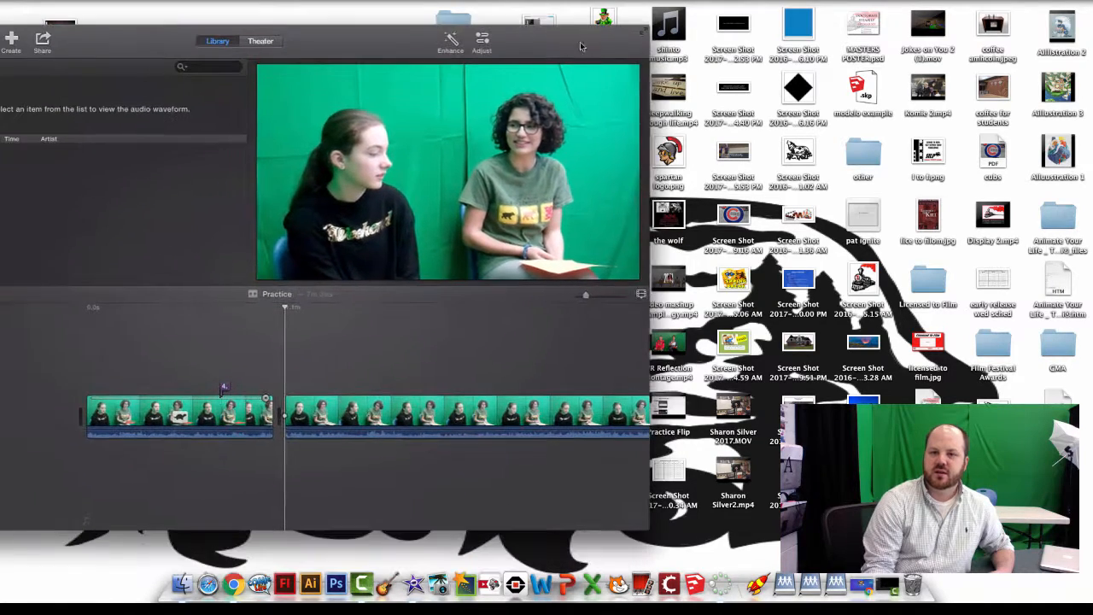
{"action": "left_click_drag", "start_coordinate": [358, 408], "coordinate": [281, 417]}
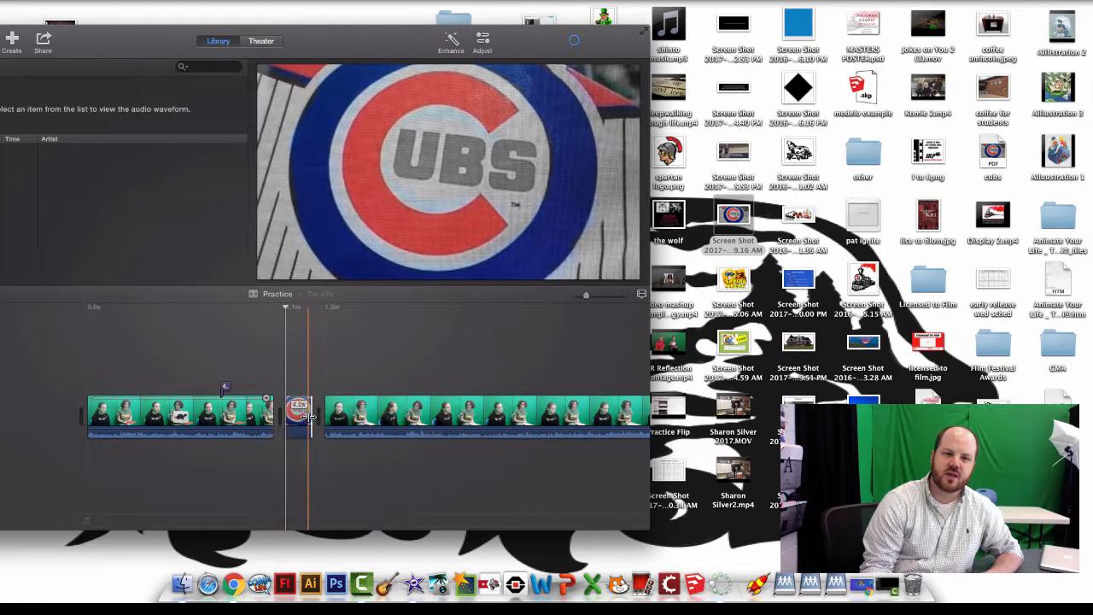
{"action": "left_click_drag", "start_coordinate": [311, 414], "coordinate": [344, 352]}
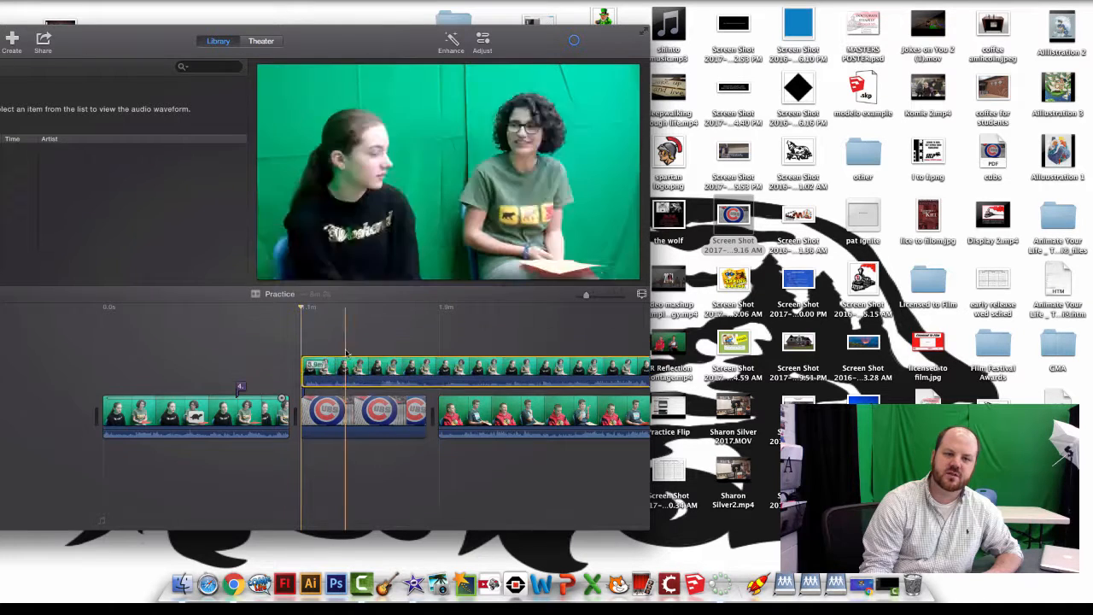
{"action": "left_click", "coordinate": [358, 367]}
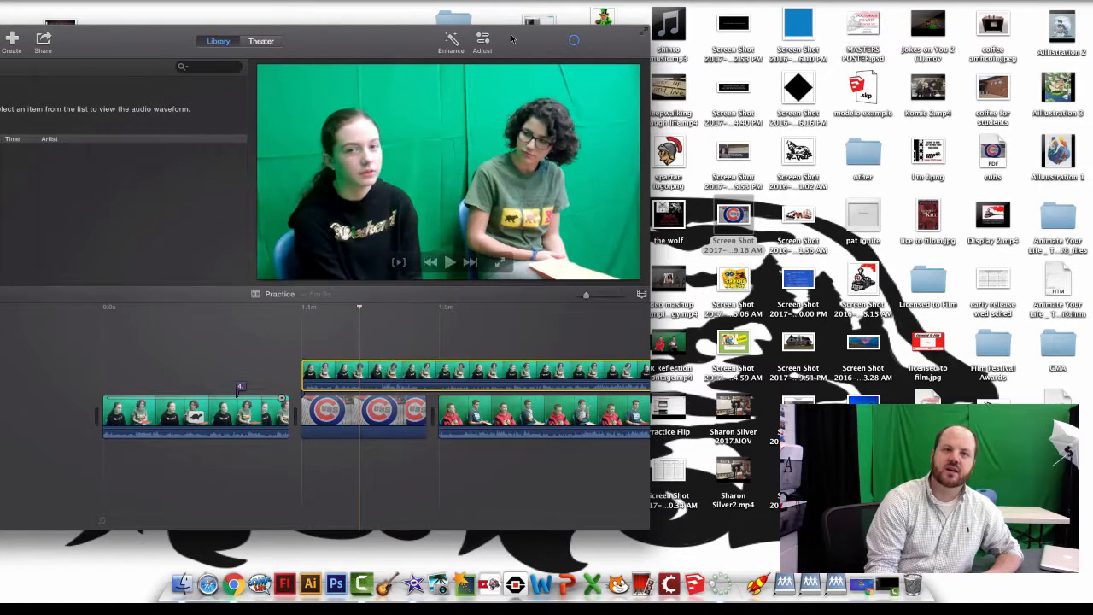
- Try the Green/Blue Screen, Side by Side and Picture in Picture overlay styles on the interview clip
{"action": "left_click", "coordinate": [482, 43]}
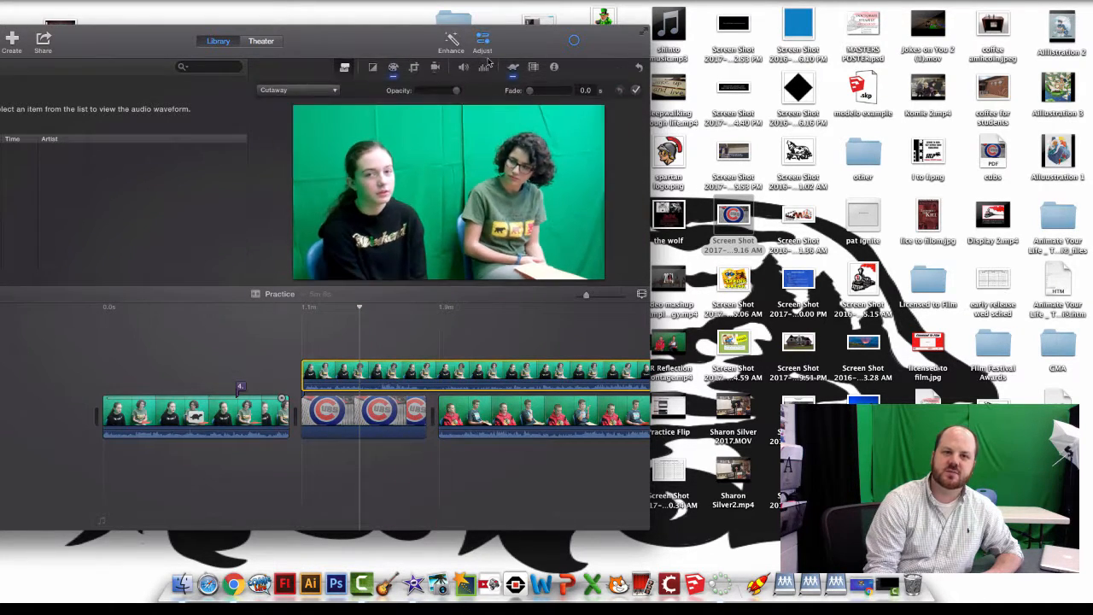
{"action": "left_click", "coordinate": [333, 91]}
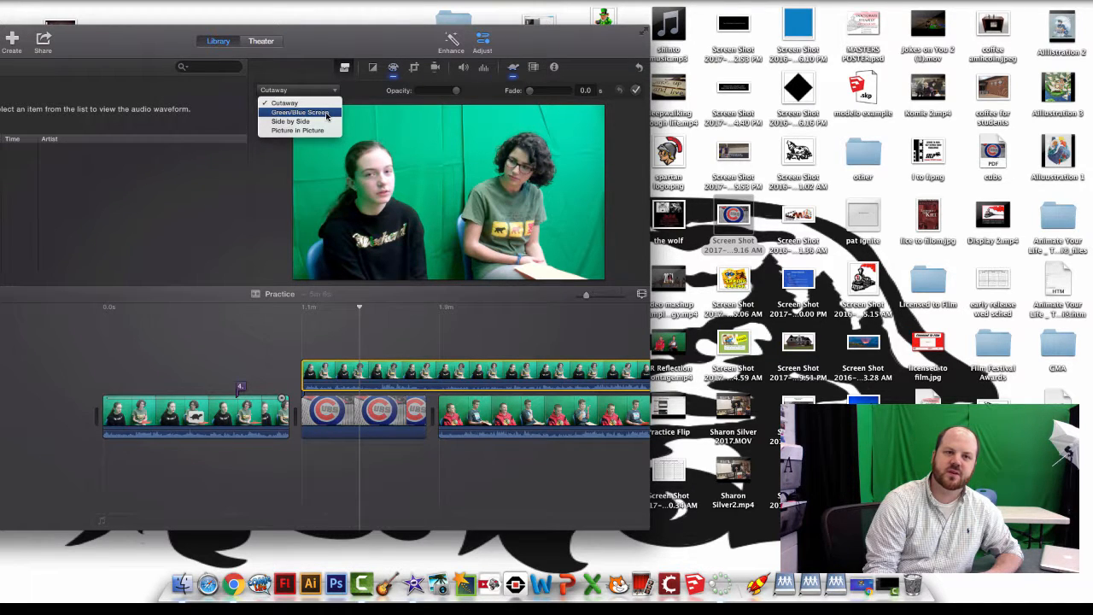
{"action": "left_click", "coordinate": [327, 117]}
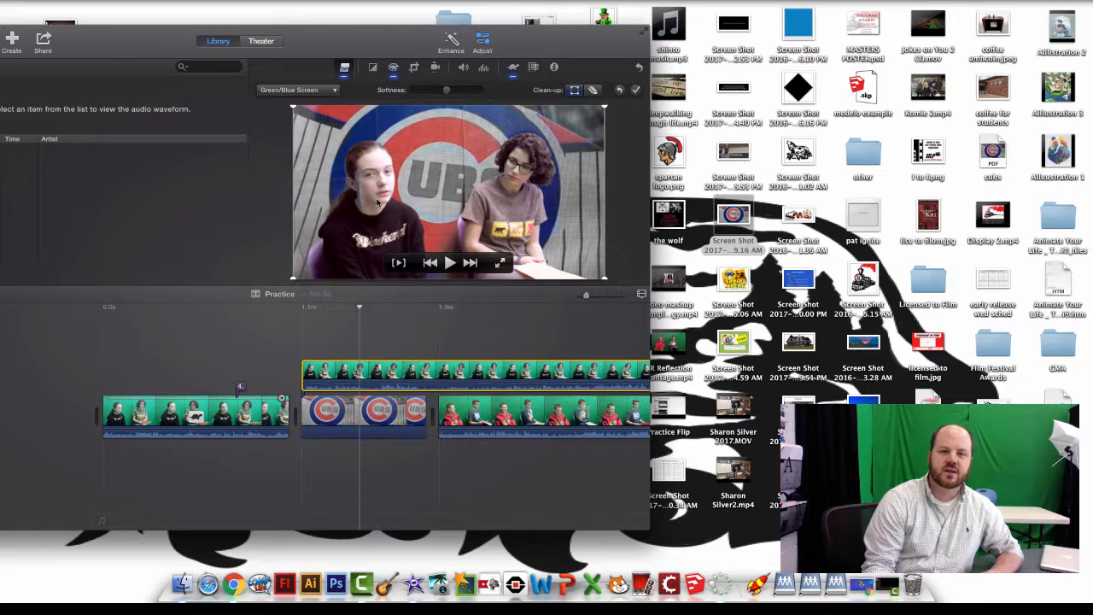
{"action": "left_click", "coordinate": [334, 90]}
{"action": "left_click", "coordinate": [321, 125]}
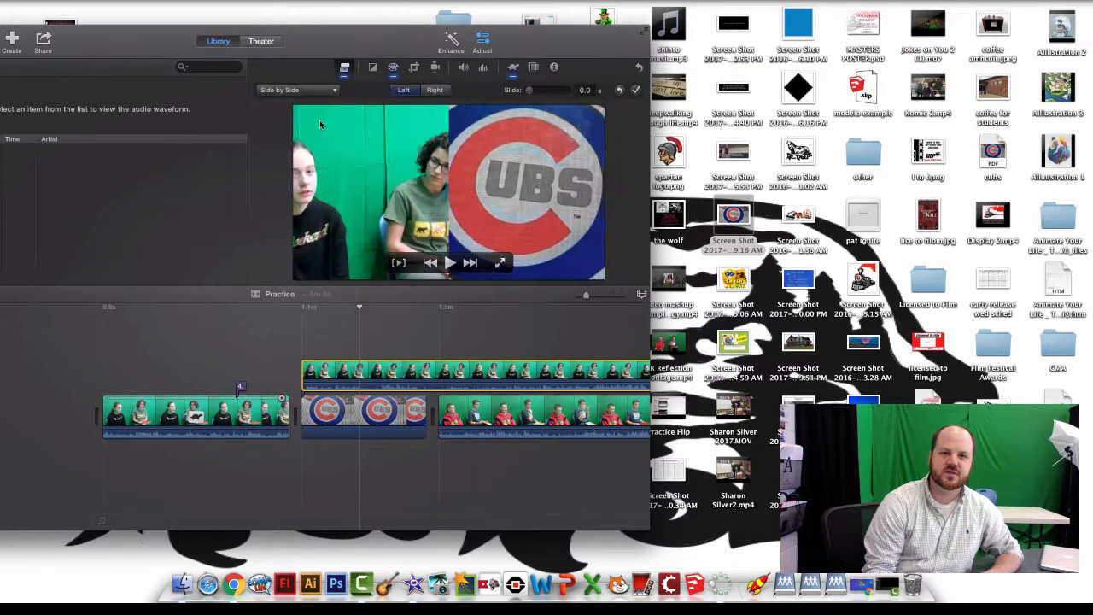
{"action": "left_click", "coordinate": [312, 90]}
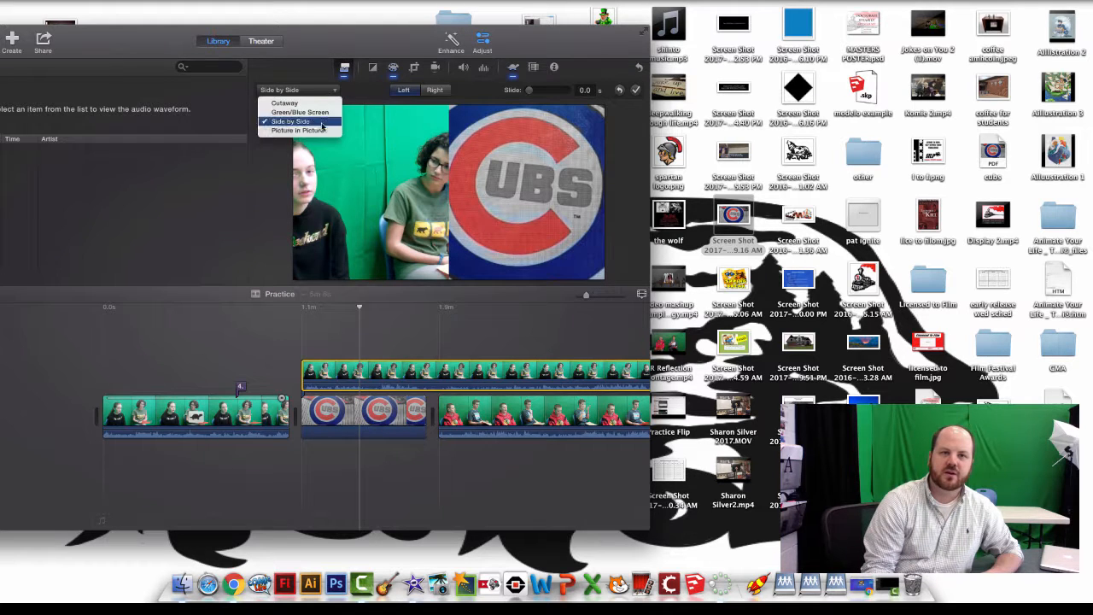
{"action": "left_click", "coordinate": [323, 135]}
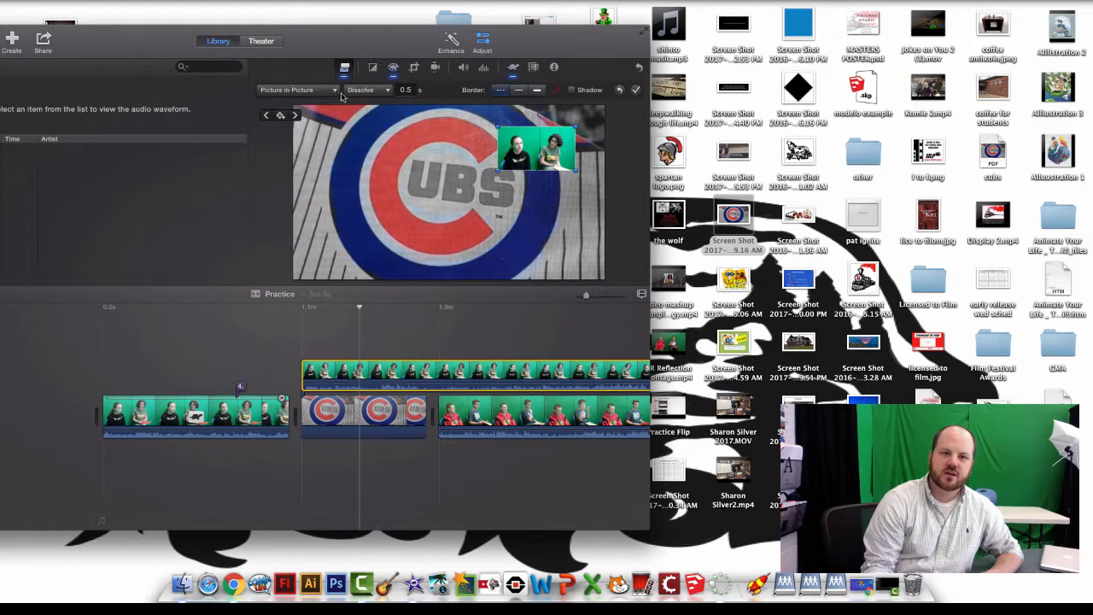
- Play back the overlay section and return the iMovie window to full view
{"action": "left_click", "coordinate": [286, 308]}
{"action": "key", "text": "space"}
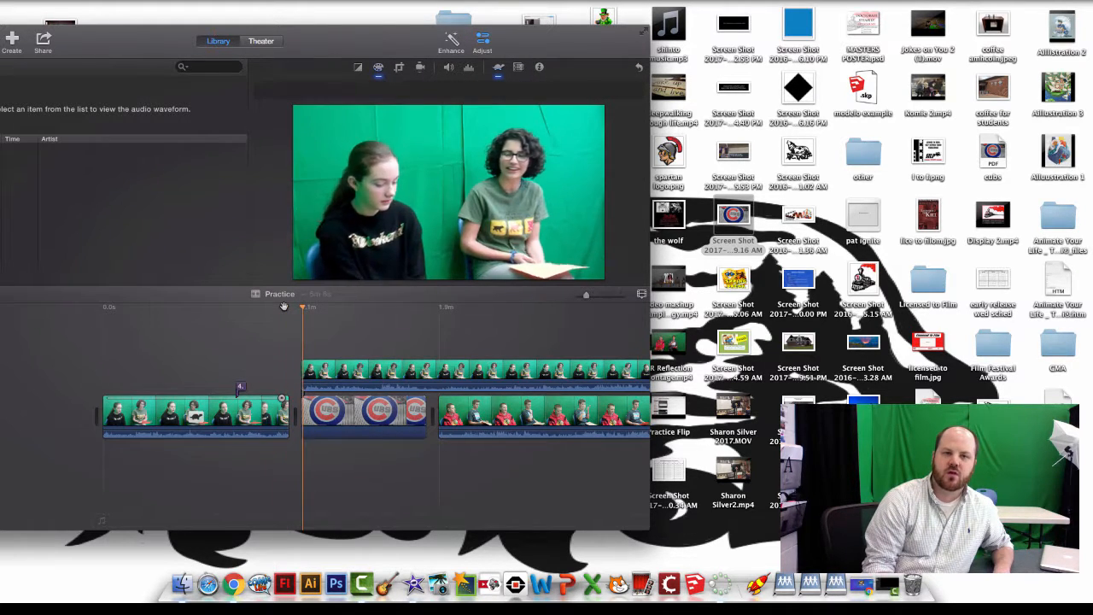
{"action": "left_click_drag", "start_coordinate": [328, 45], "coordinate": [594, 24]}
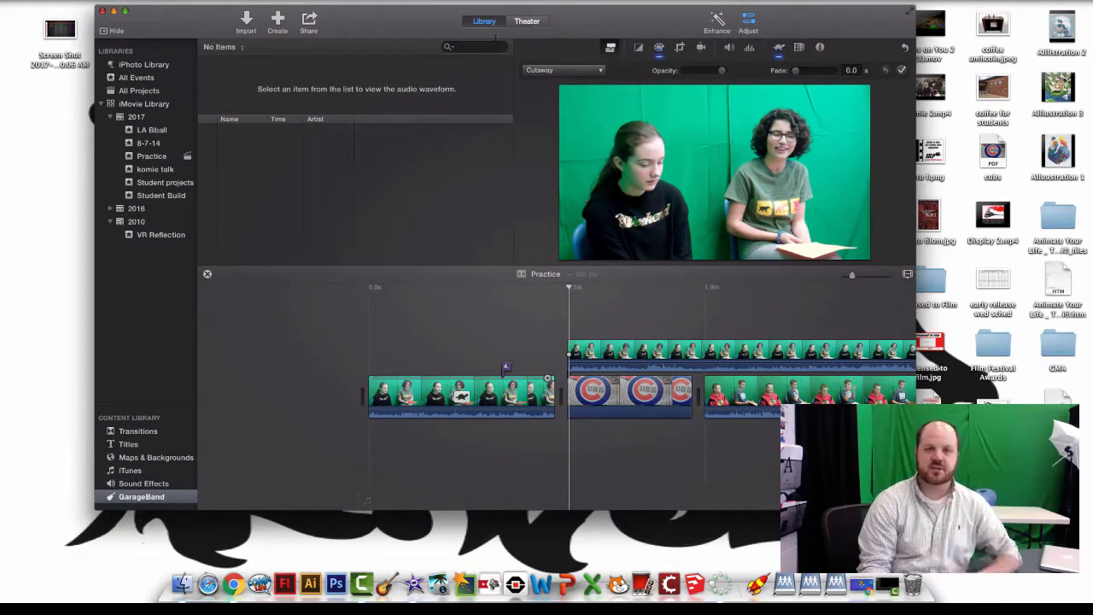
- Share the Practice project as a File and continue to the save step
{"action": "left_click", "coordinate": [309, 20]}
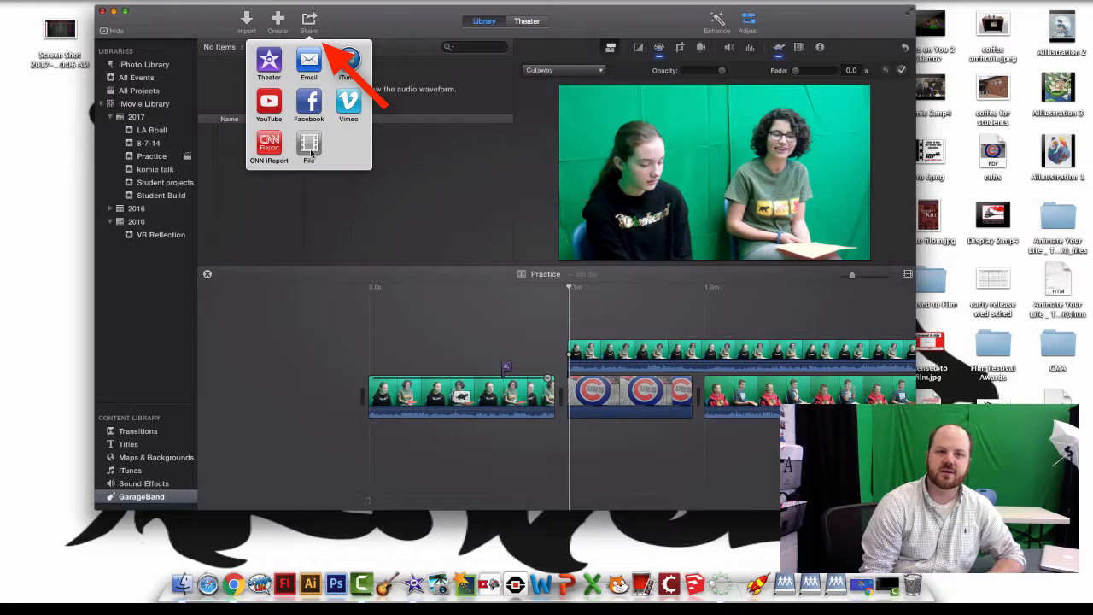
{"action": "left_click", "coordinate": [310, 142]}
{"action": "left_click", "coordinate": [725, 264]}
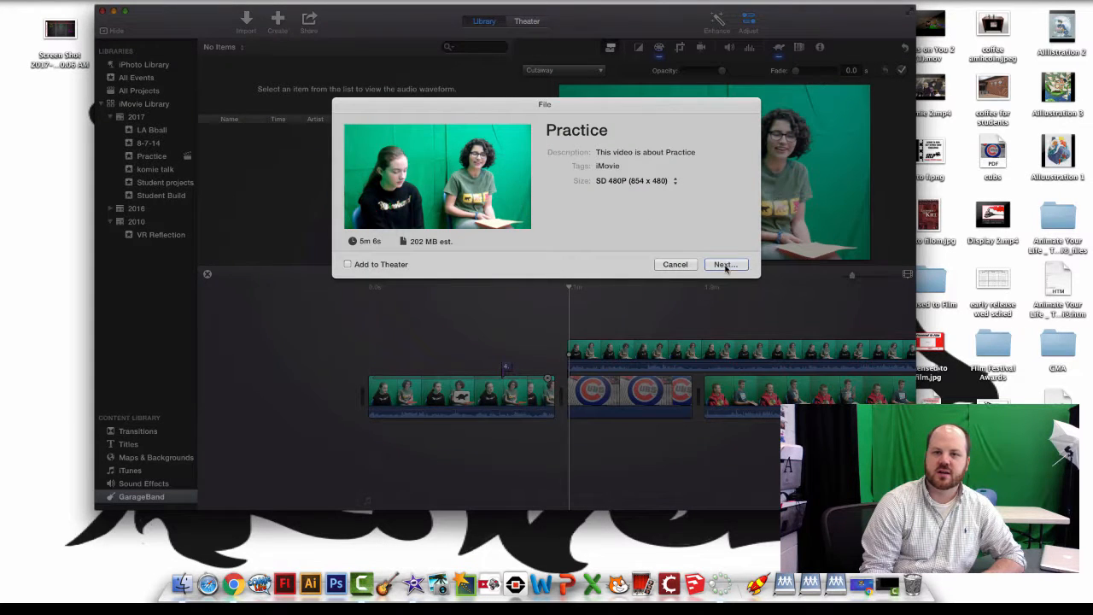